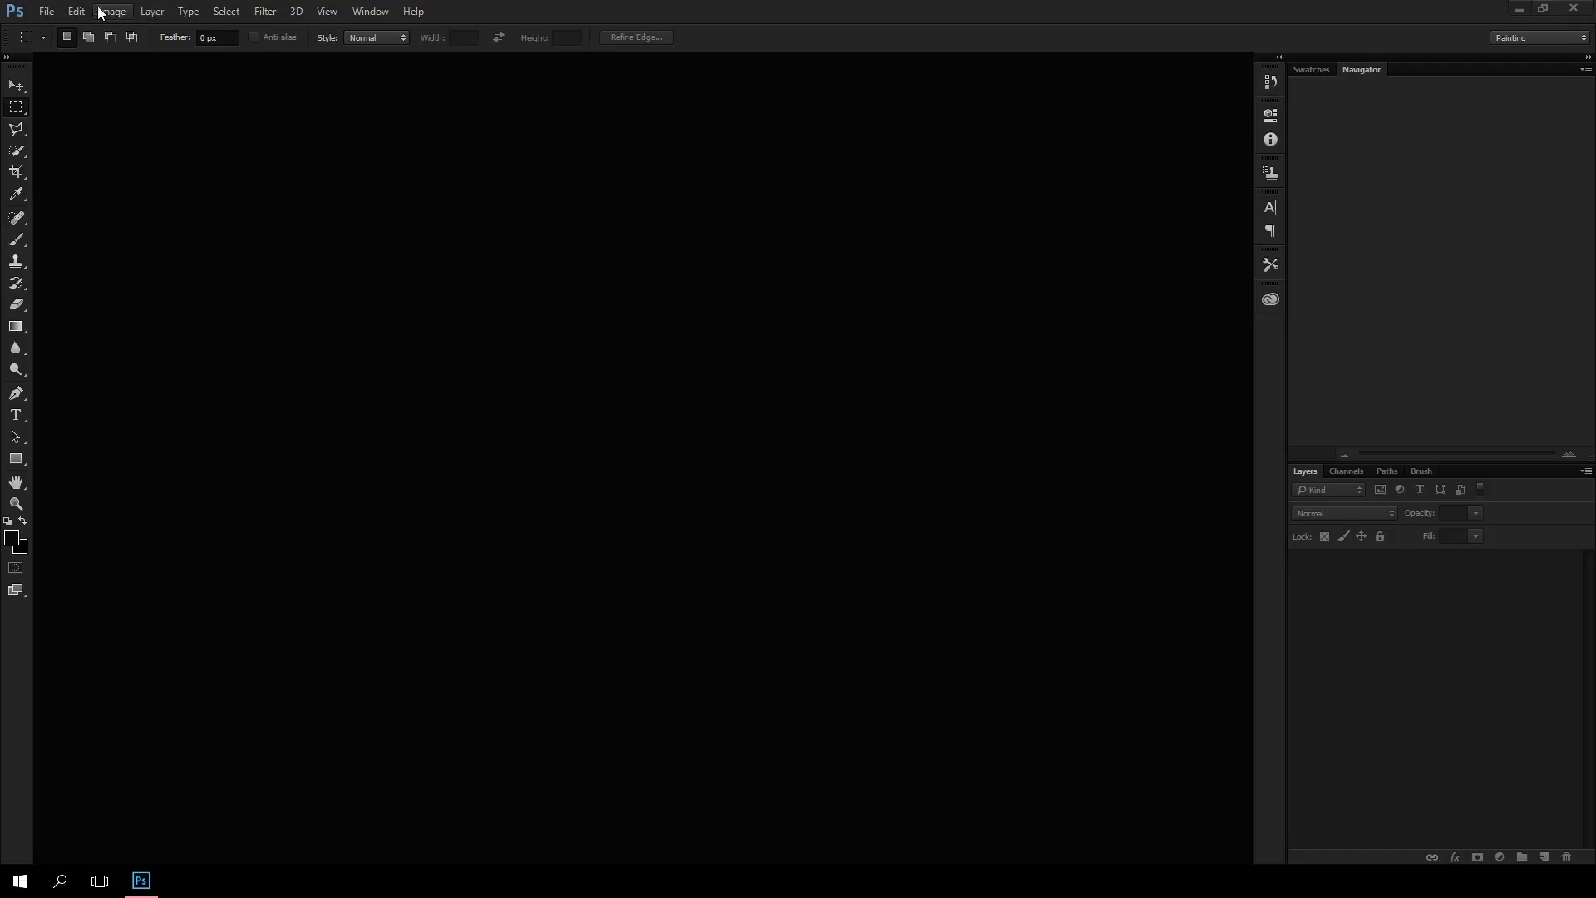
Create a new U.S. Paper Letter document, 8.5 by 11 inches, with the resolution set to 150 pixels/inch.
click(51, 15)
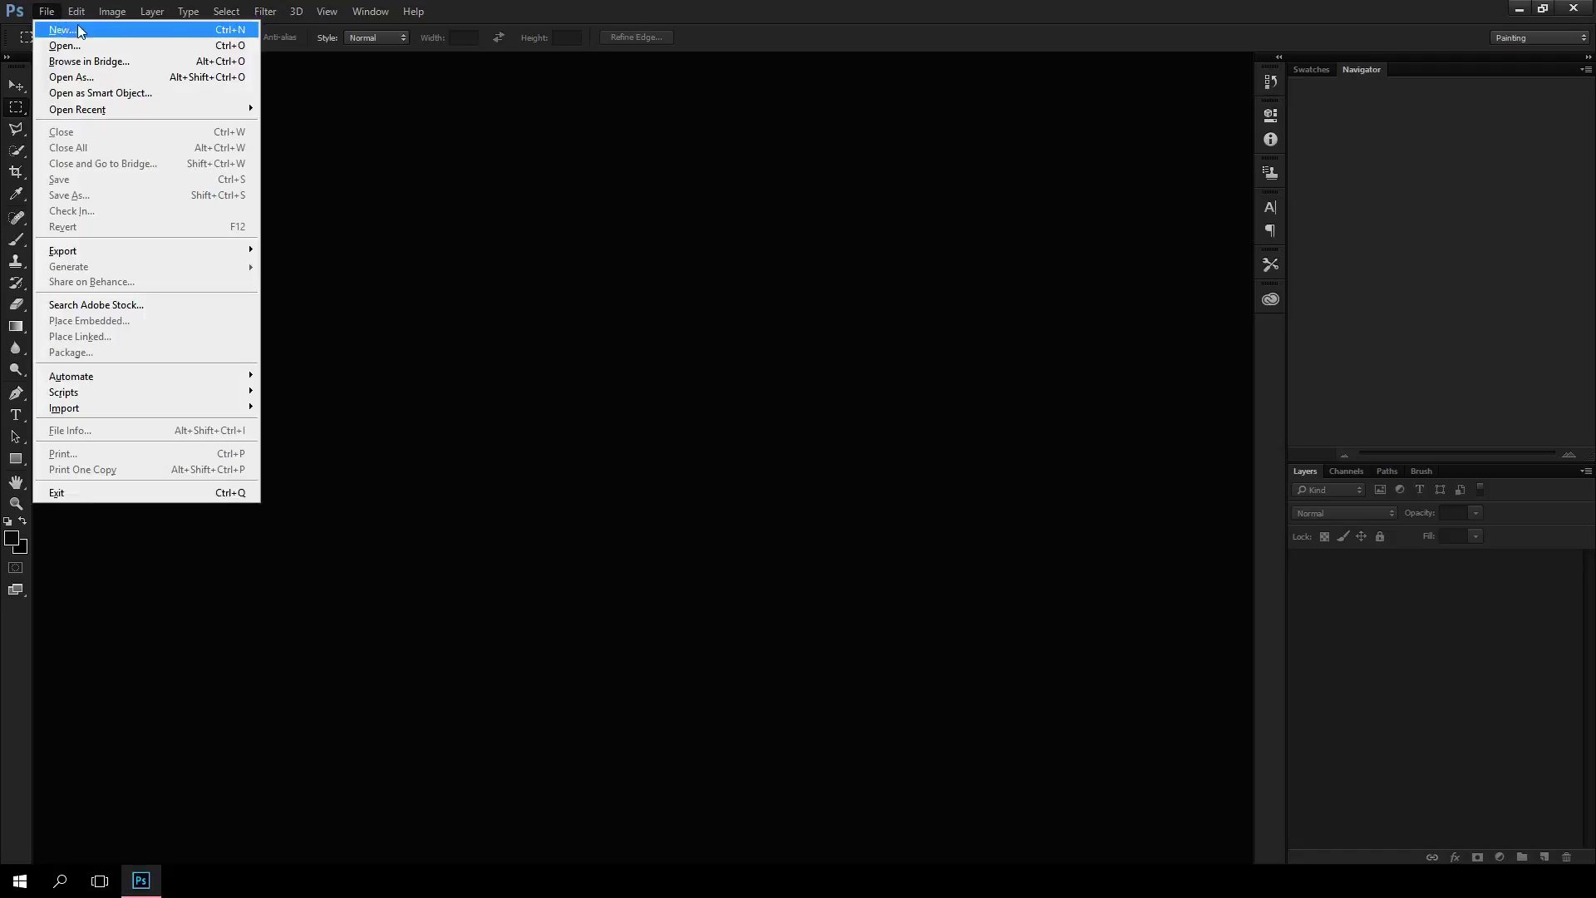
click(172, 30)
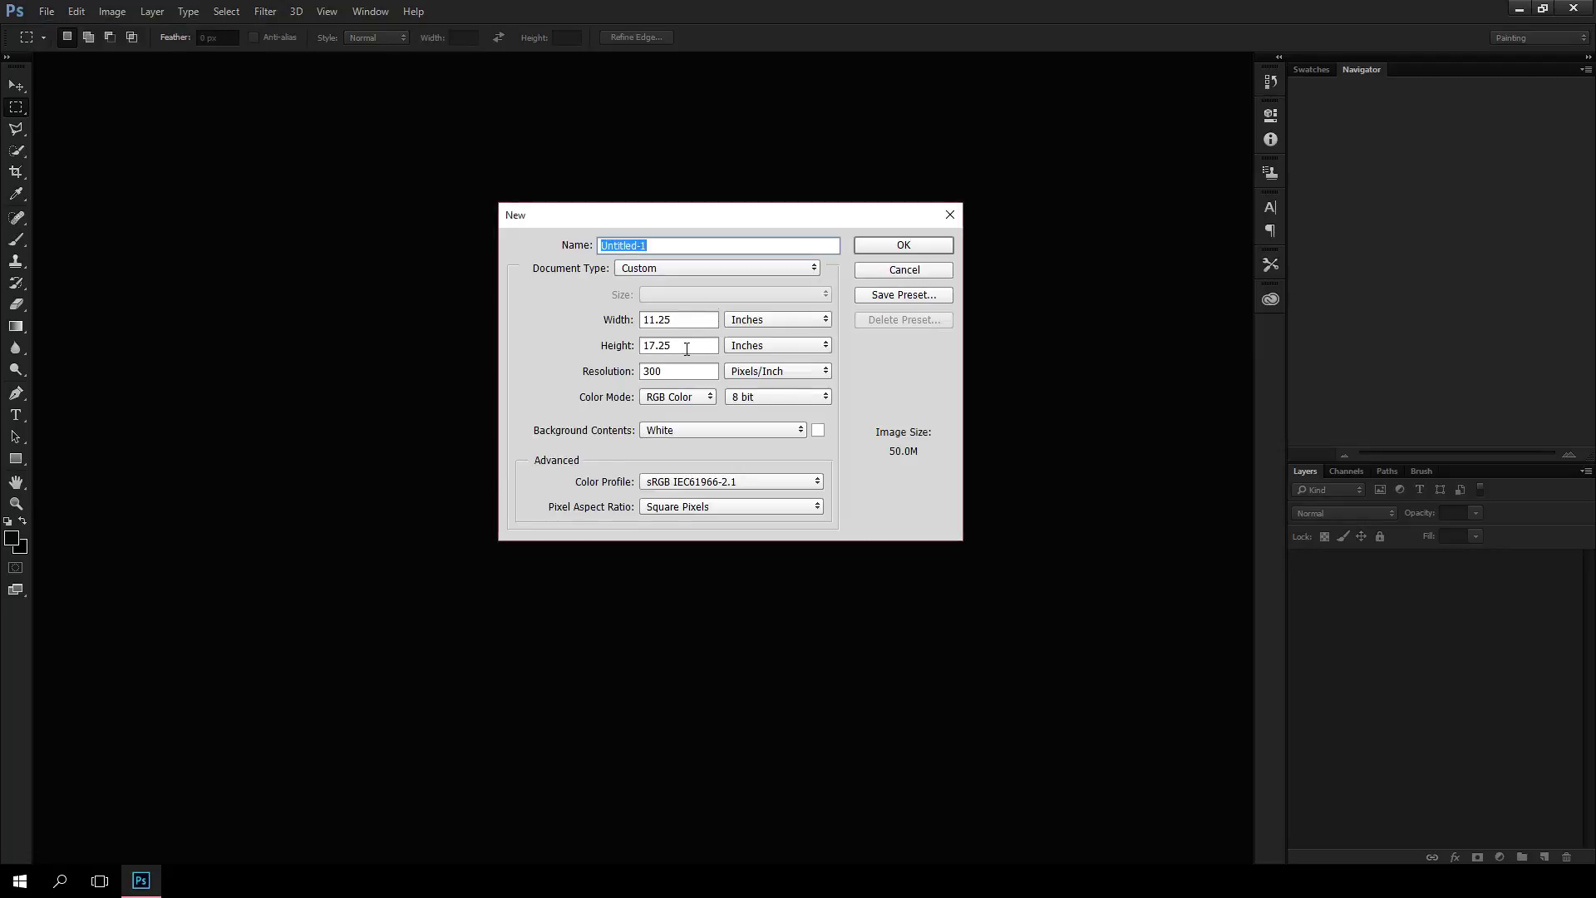
double_click(694, 319)
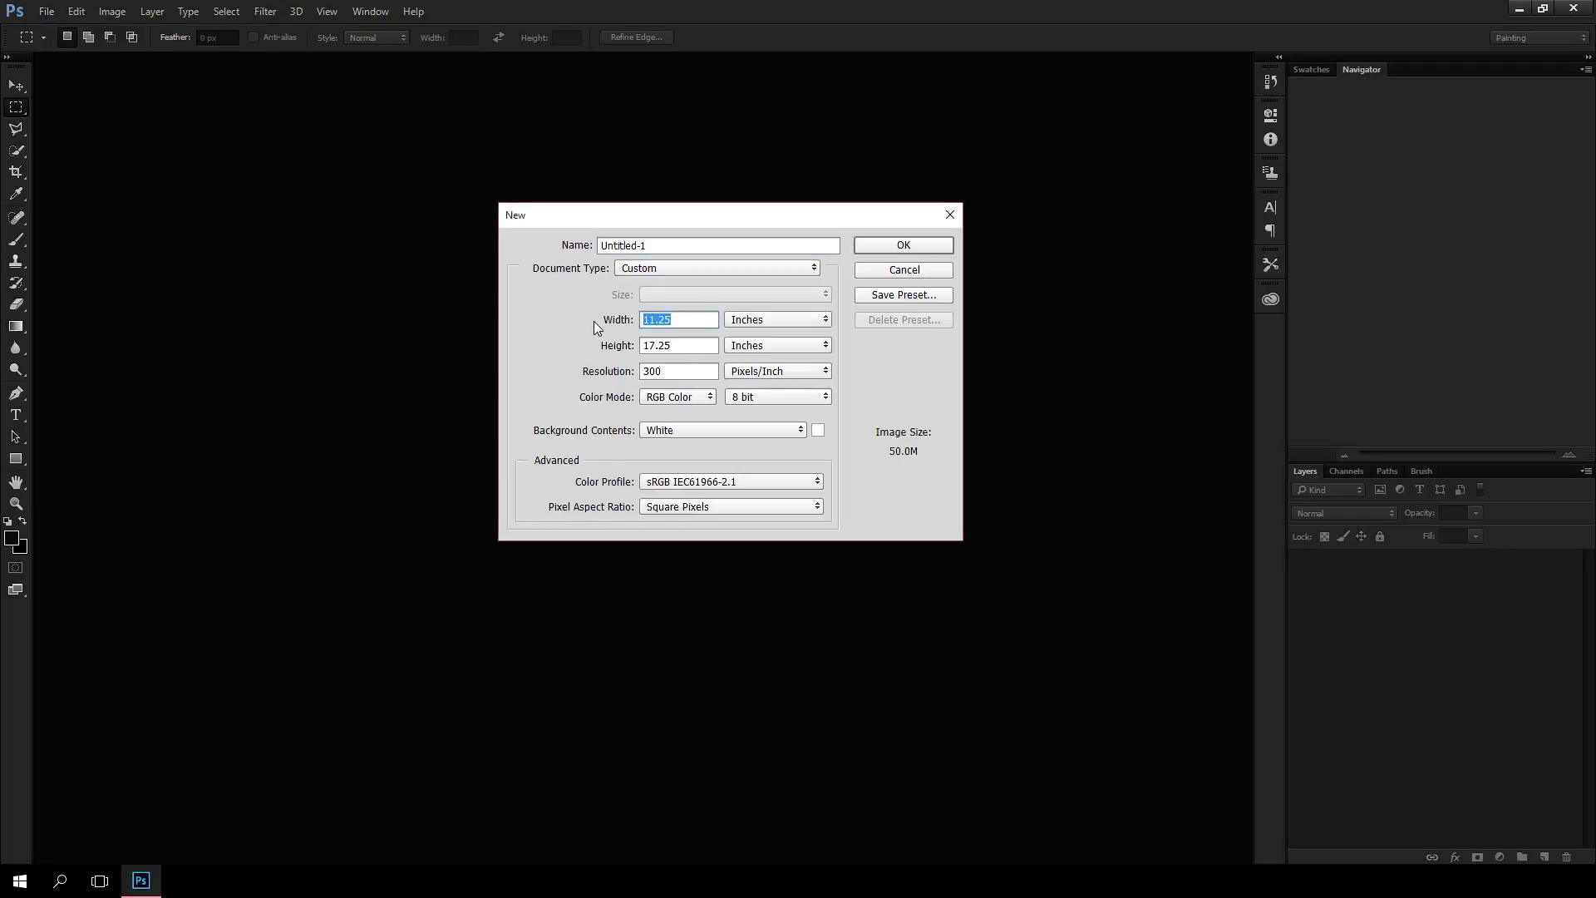
click(711, 272)
click(731, 309)
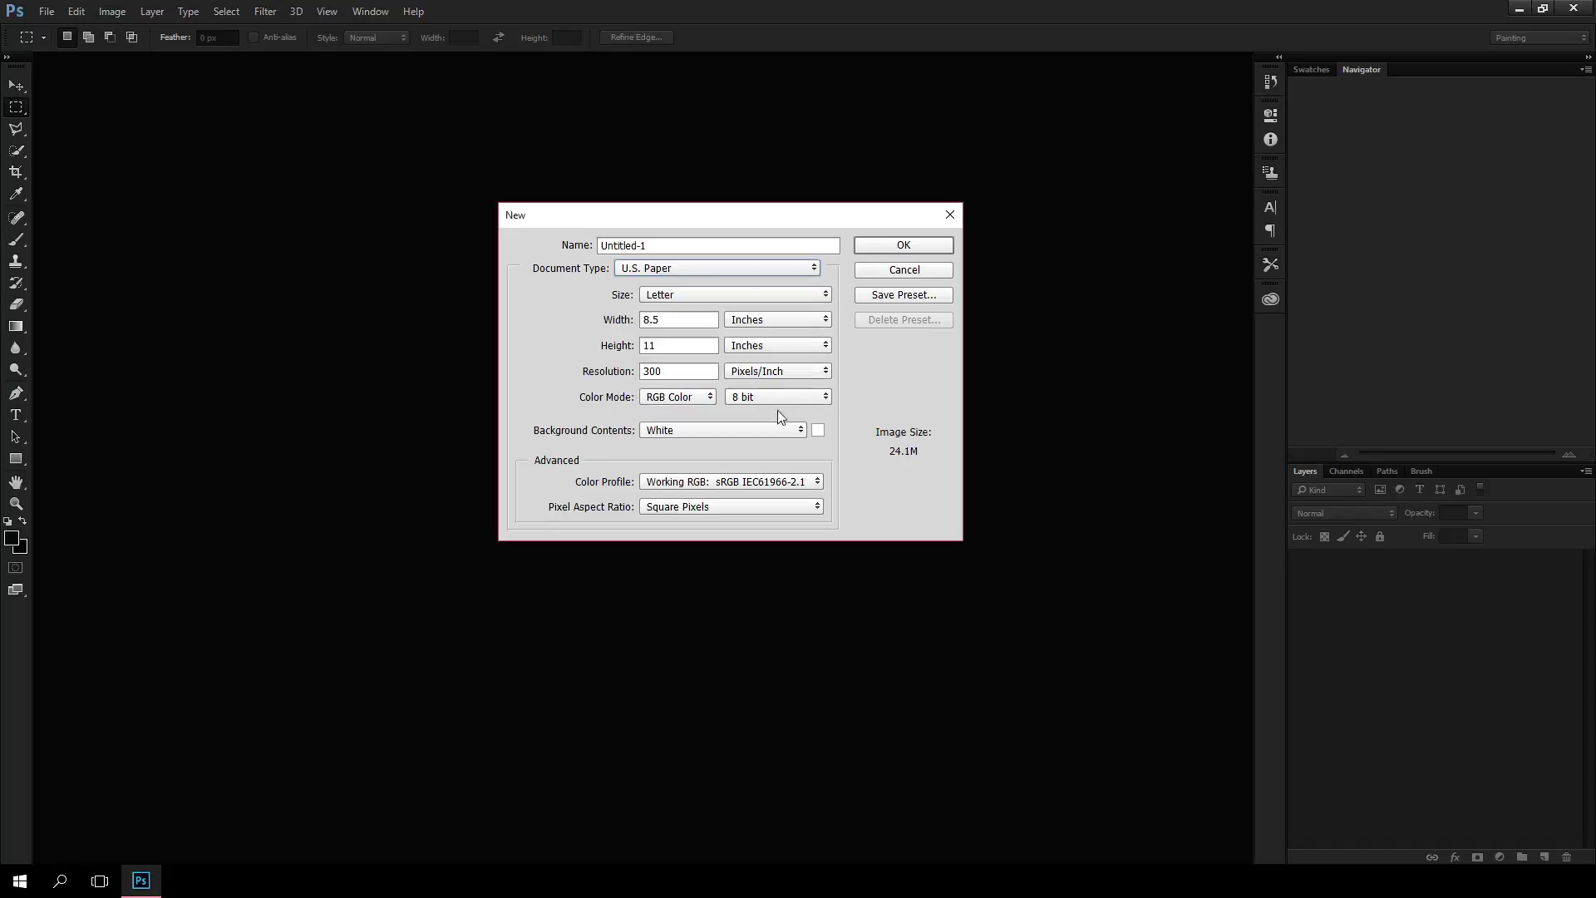
double_click(665, 371)
text(150)
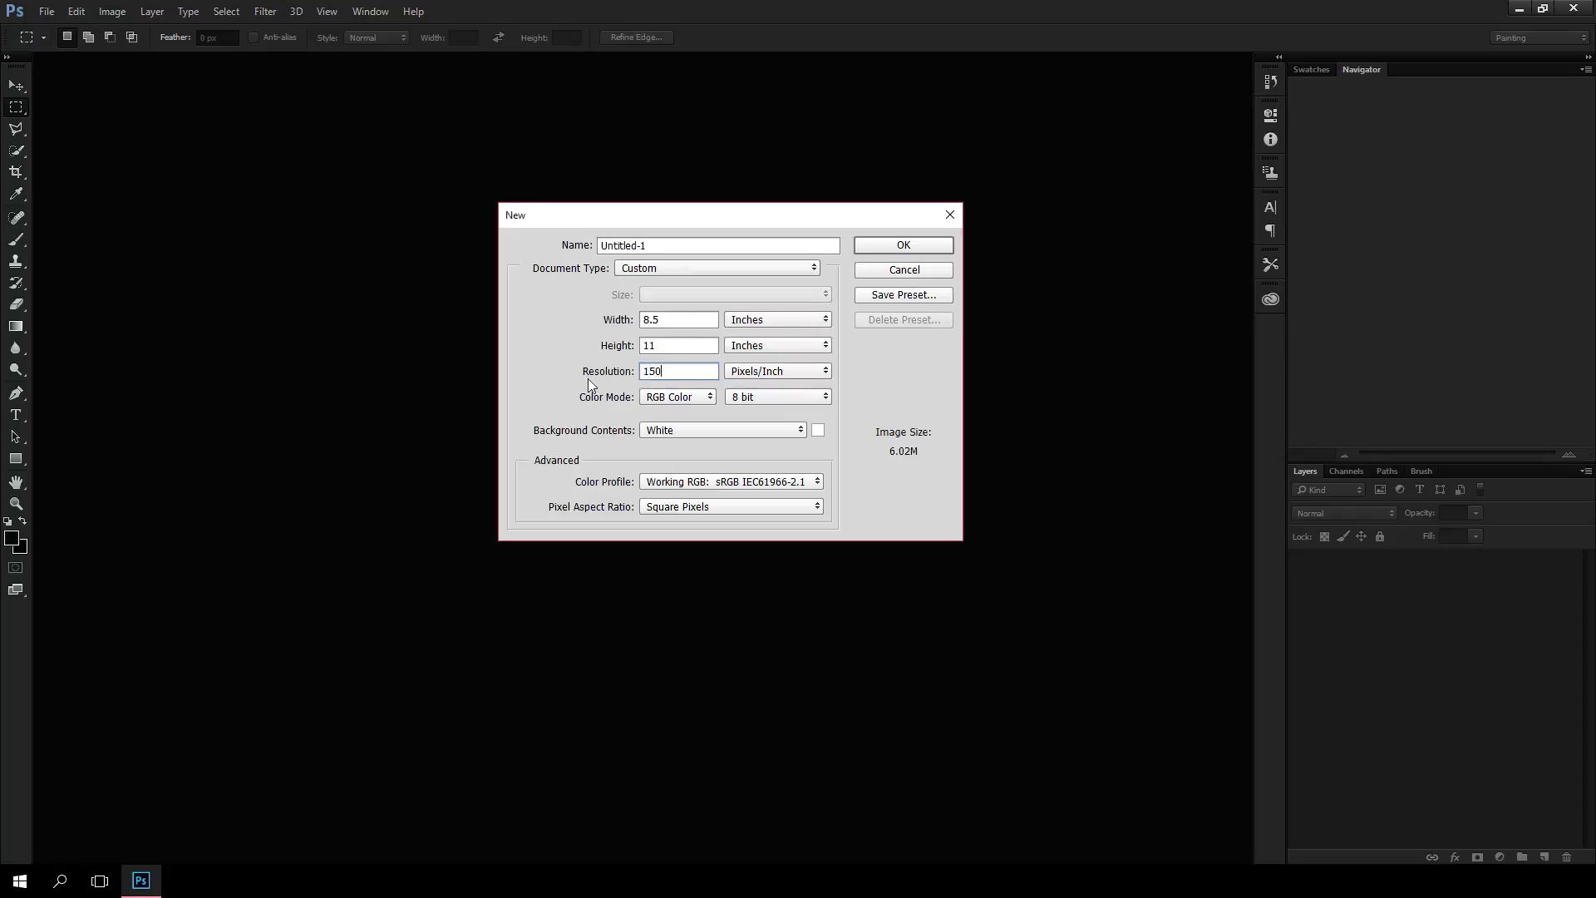
click(904, 247)
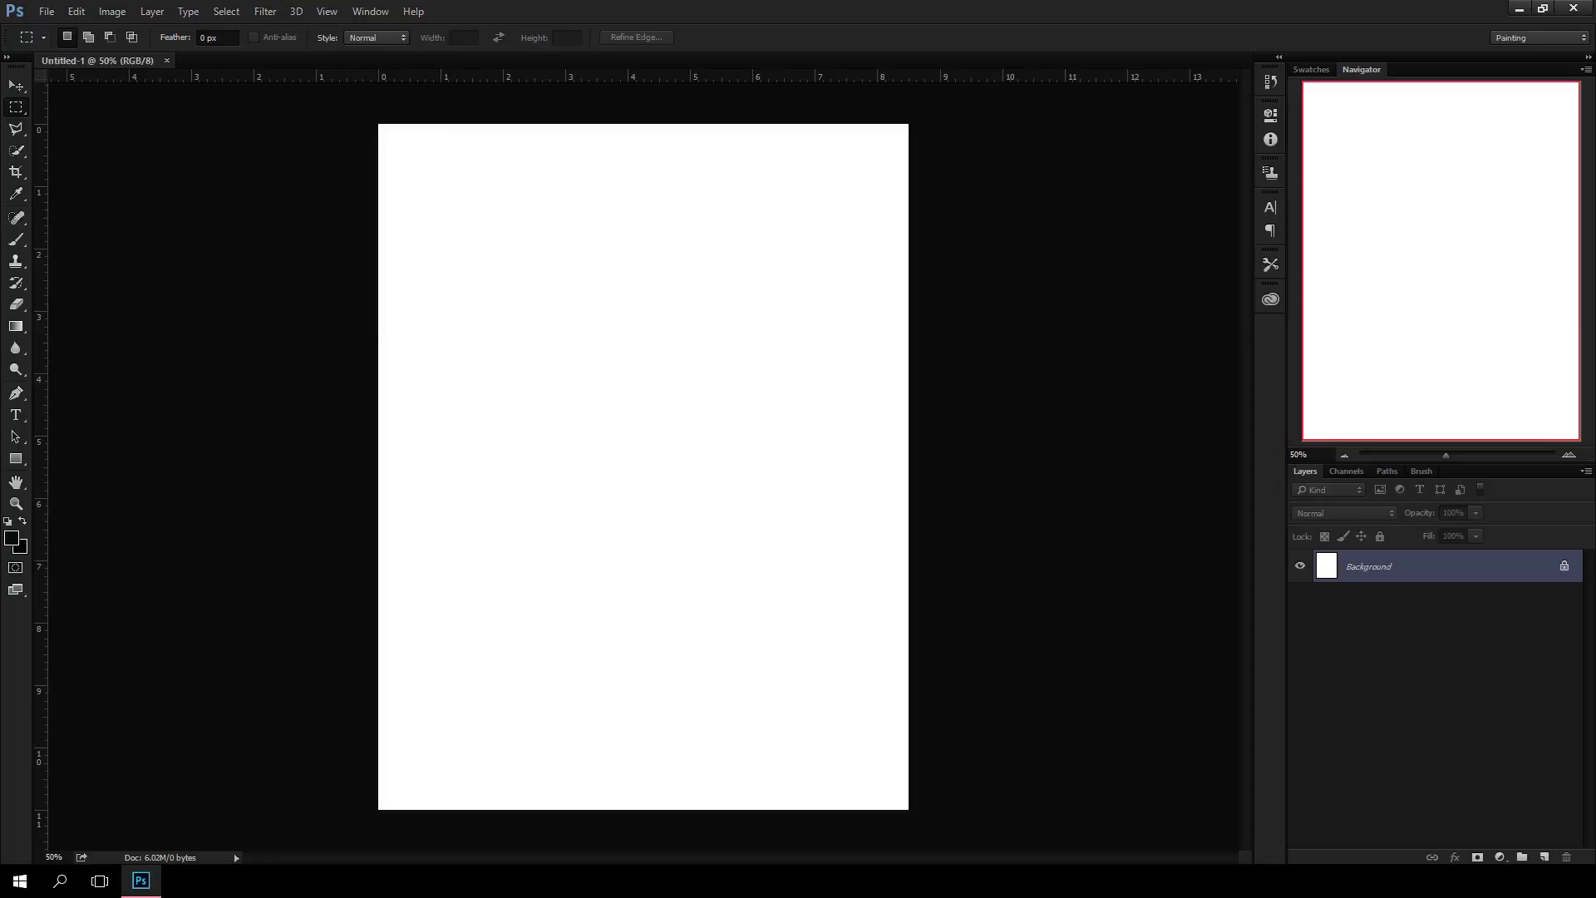
Place the Vincent Price photo in the document and enlarge it to about 43.37%, positioned so it covers the whole canvas.
drag(641, 532, 688, 520)
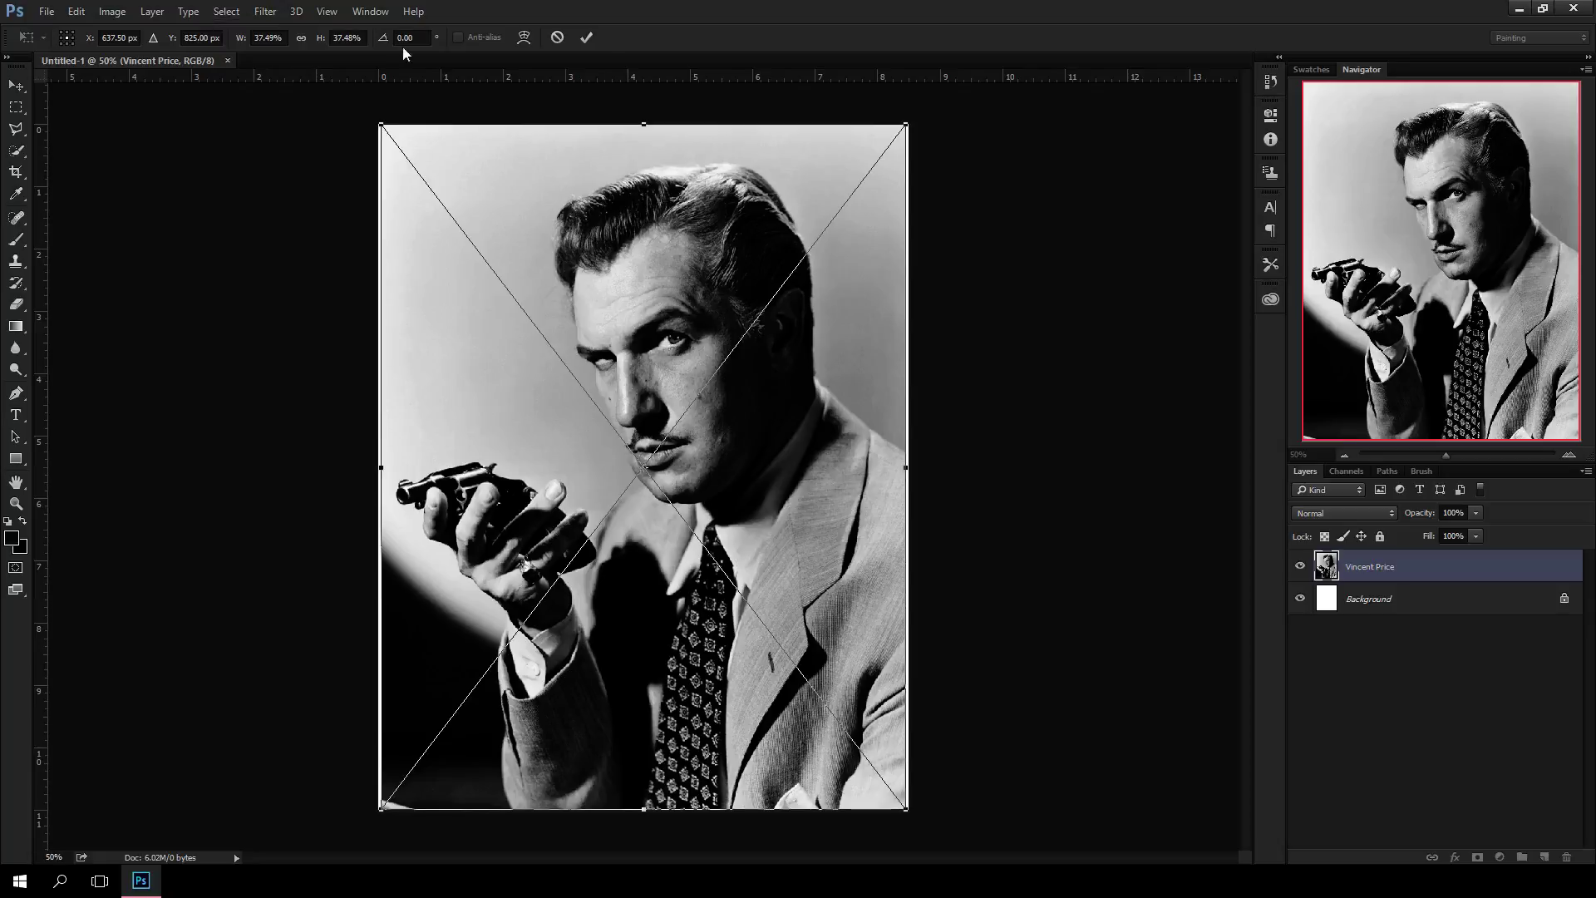
drag(382, 805, 371, 820)
drag(905, 125, 979, 30)
drag(825, 317, 777, 361)
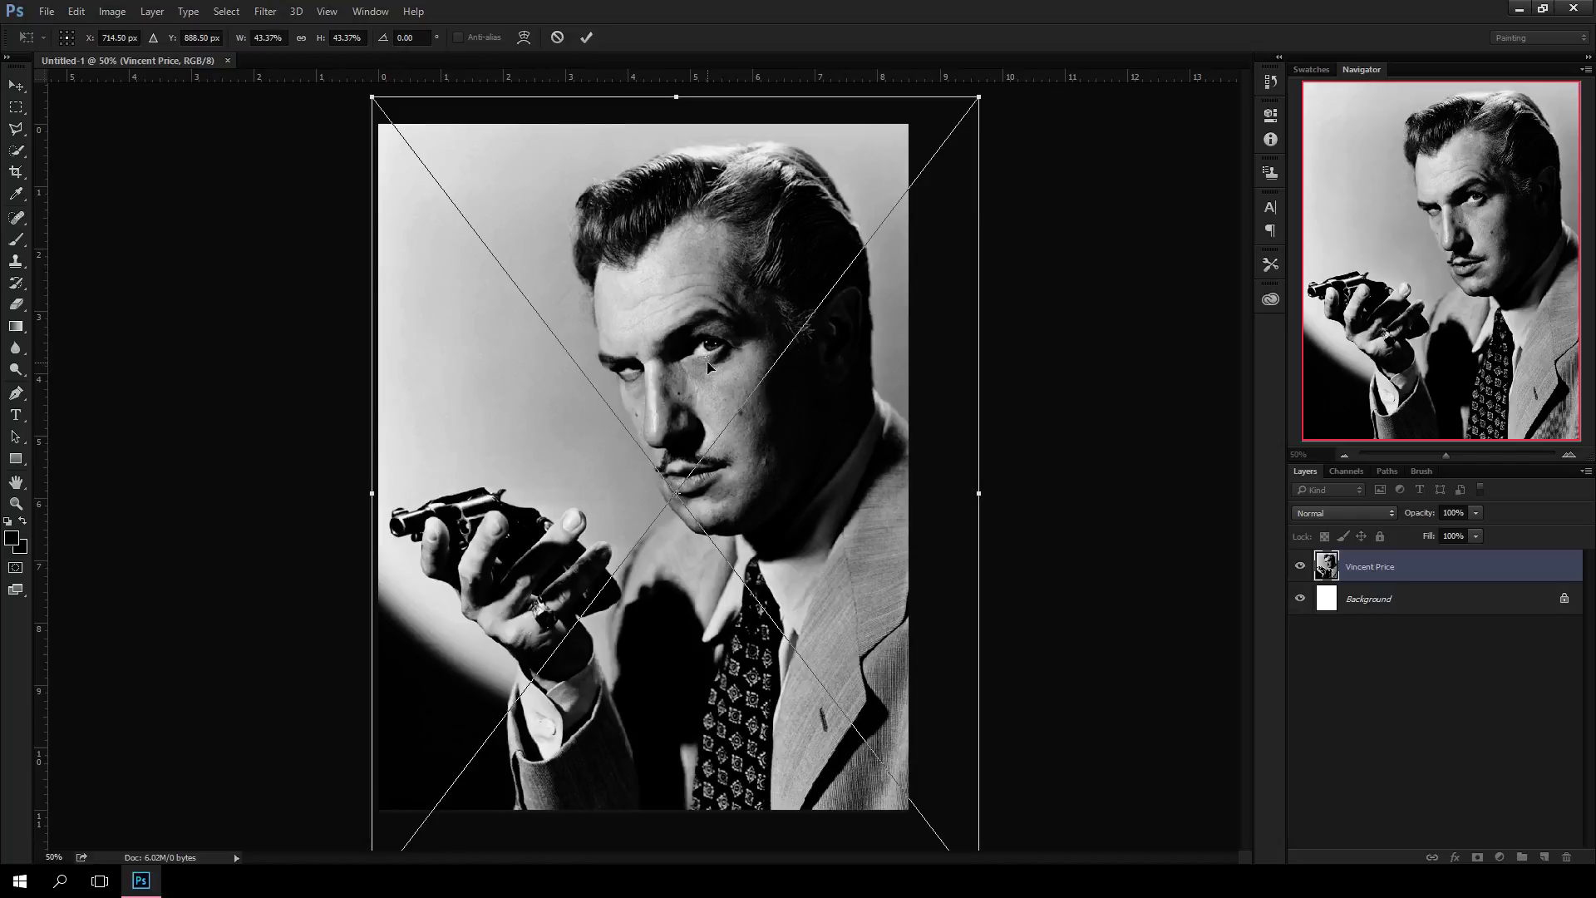
drag(712, 365, 719, 368)
click(586, 39)
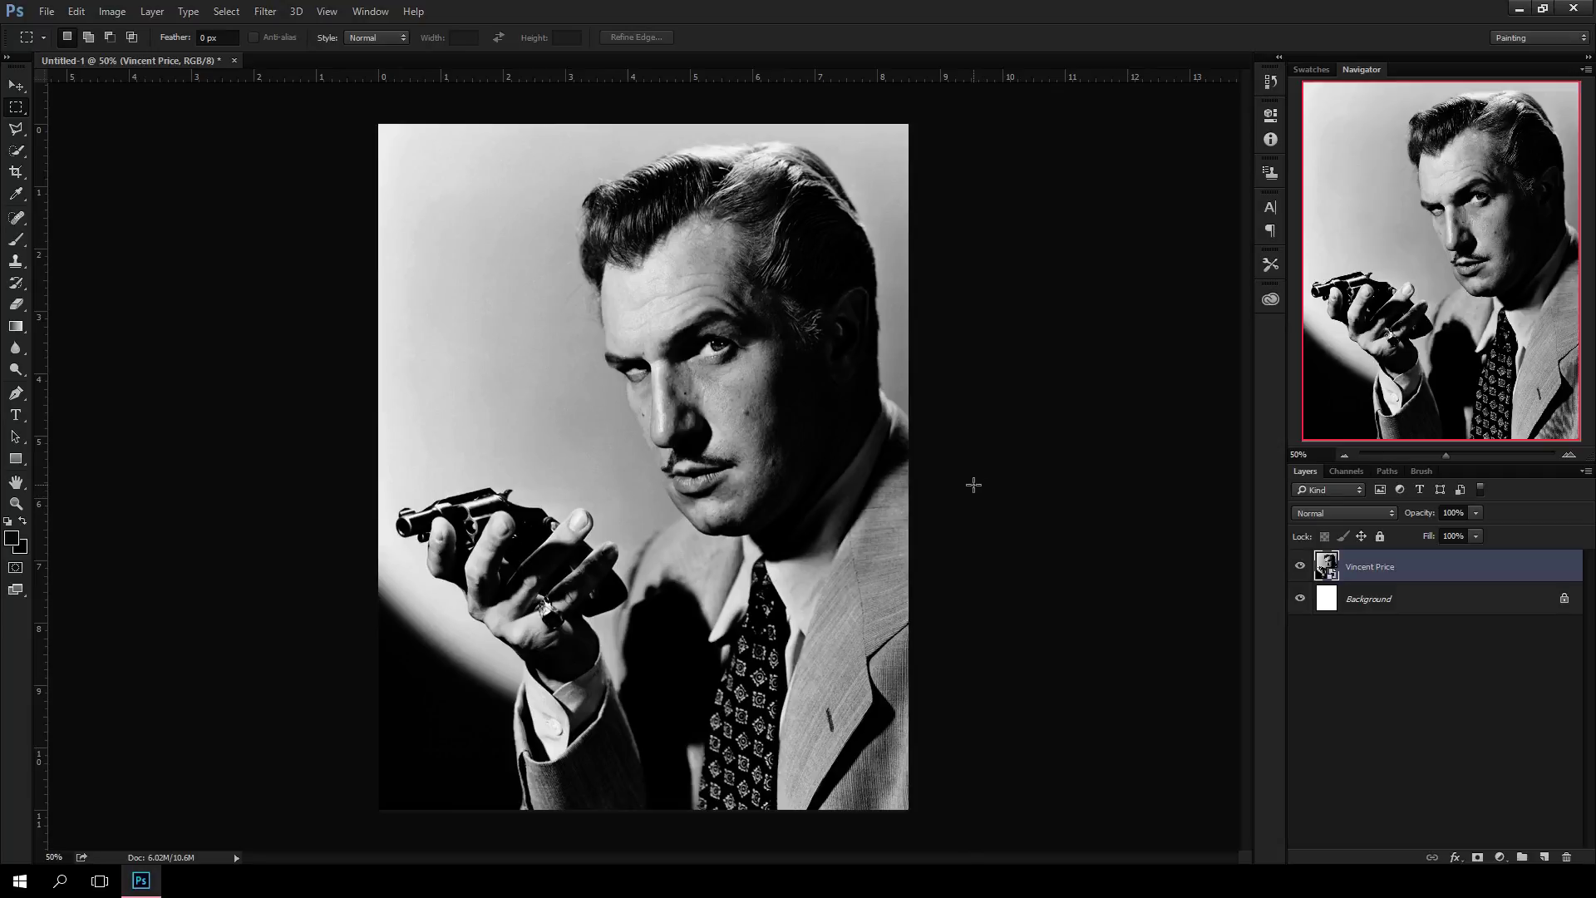
Show the document grid over the placed photo.
key(ctrl+apostrophe)
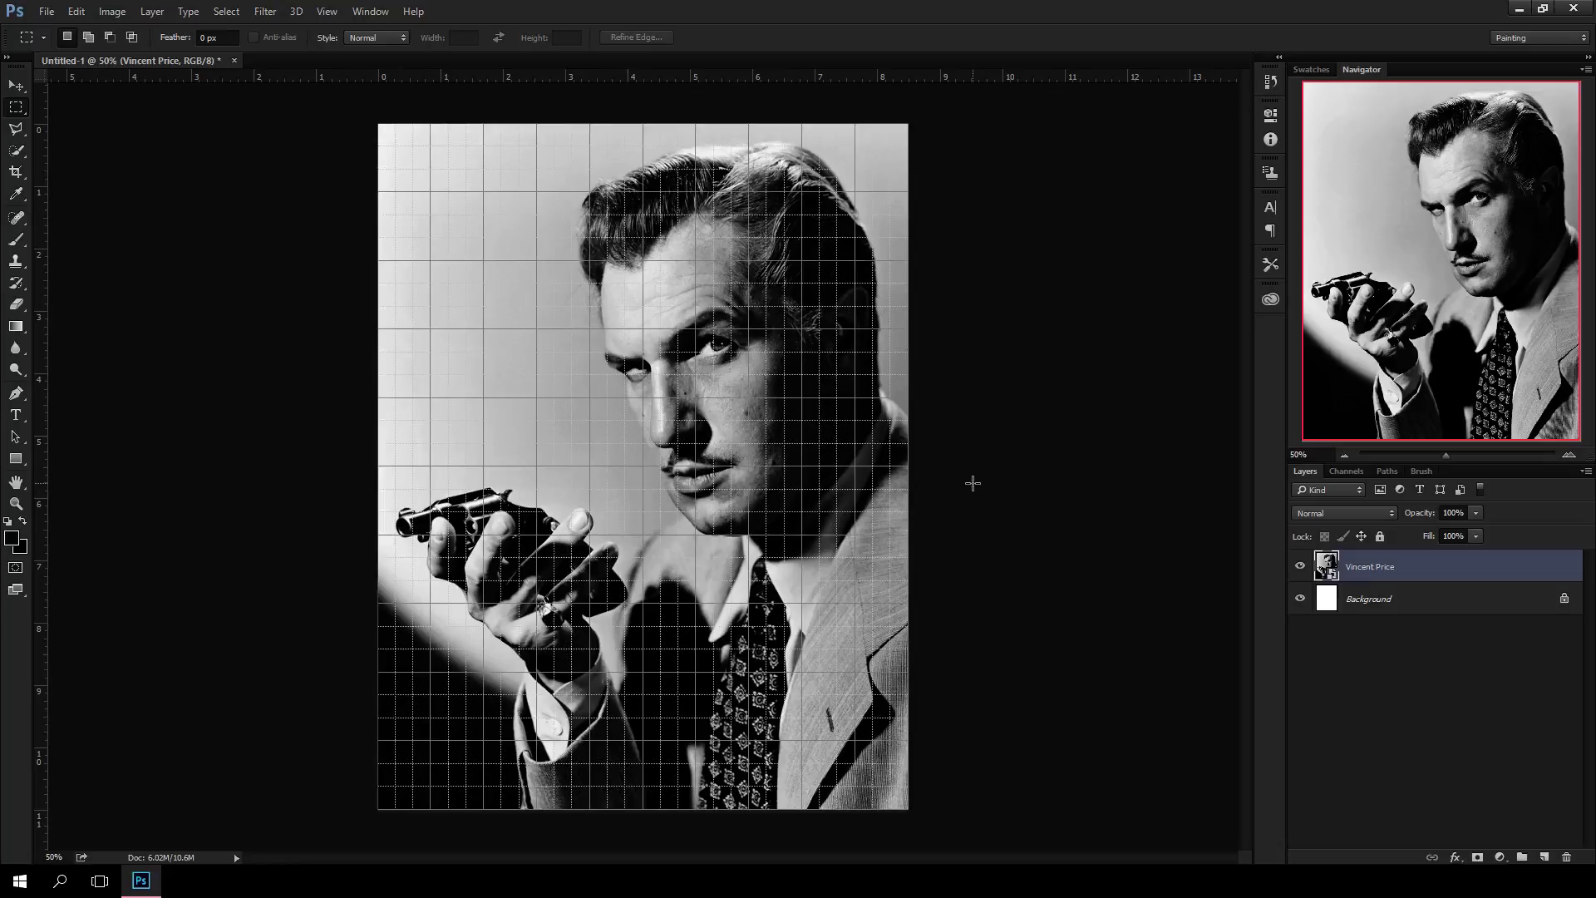
Examine the grid overlay on the photo at several zoom levels.
key(ctrl+plus)
key(ctrl+minus)
key(ctrl+minus)
key(ctrl+plus)
key(ctrl+plus)
key(ctrl+plus)
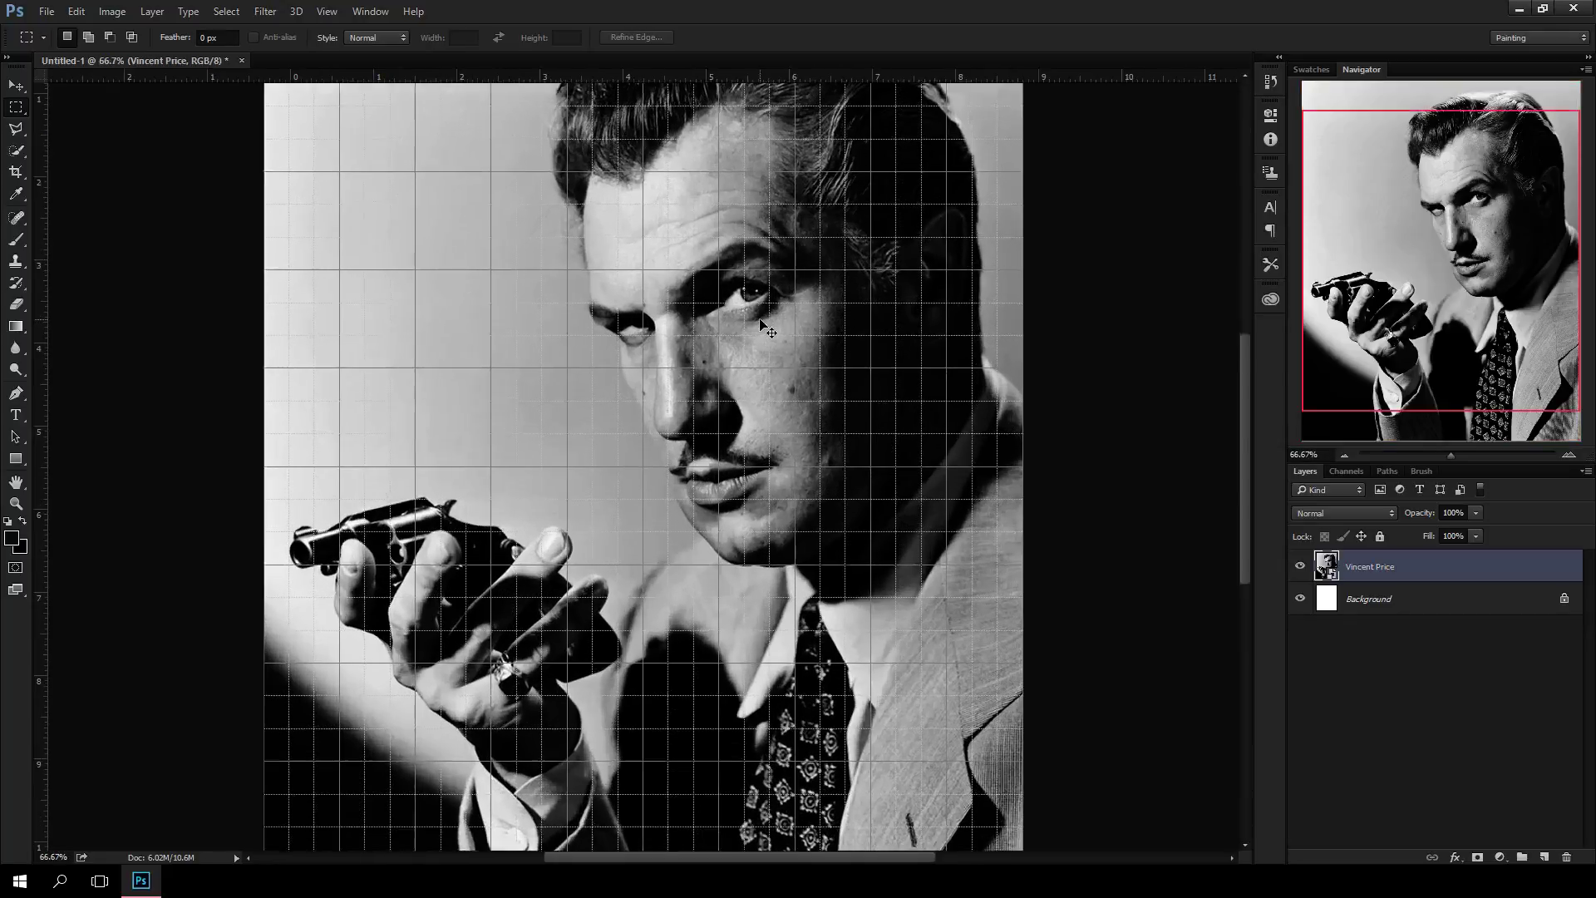
key(ctrl+minus)
key(ctrl+minus)
key(ctrl+minus)
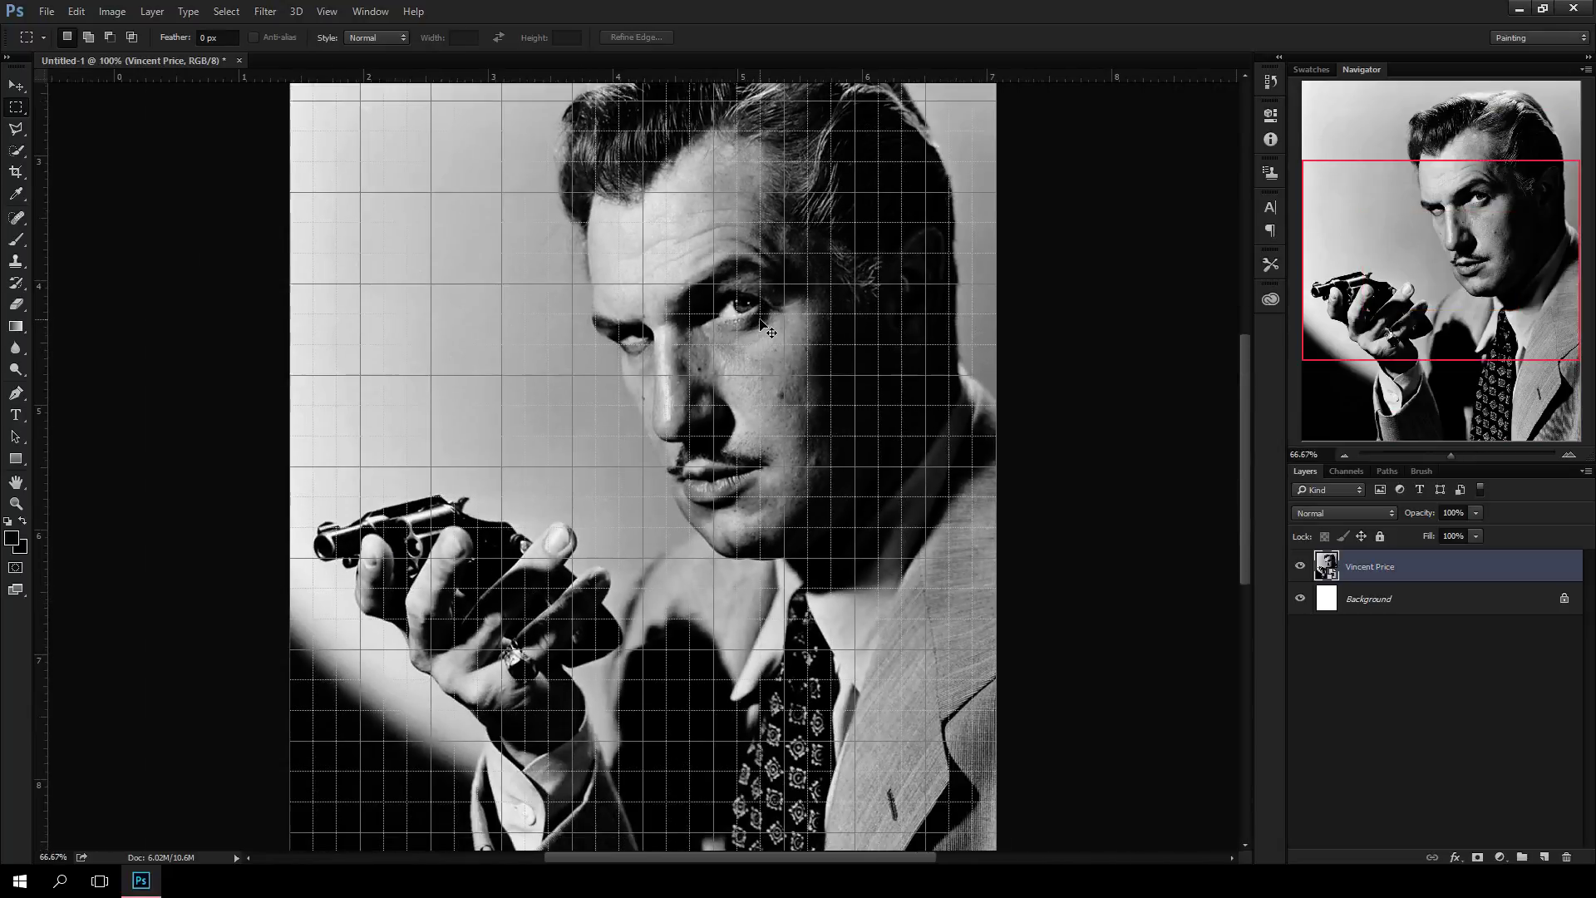
key(ctrl+minus)
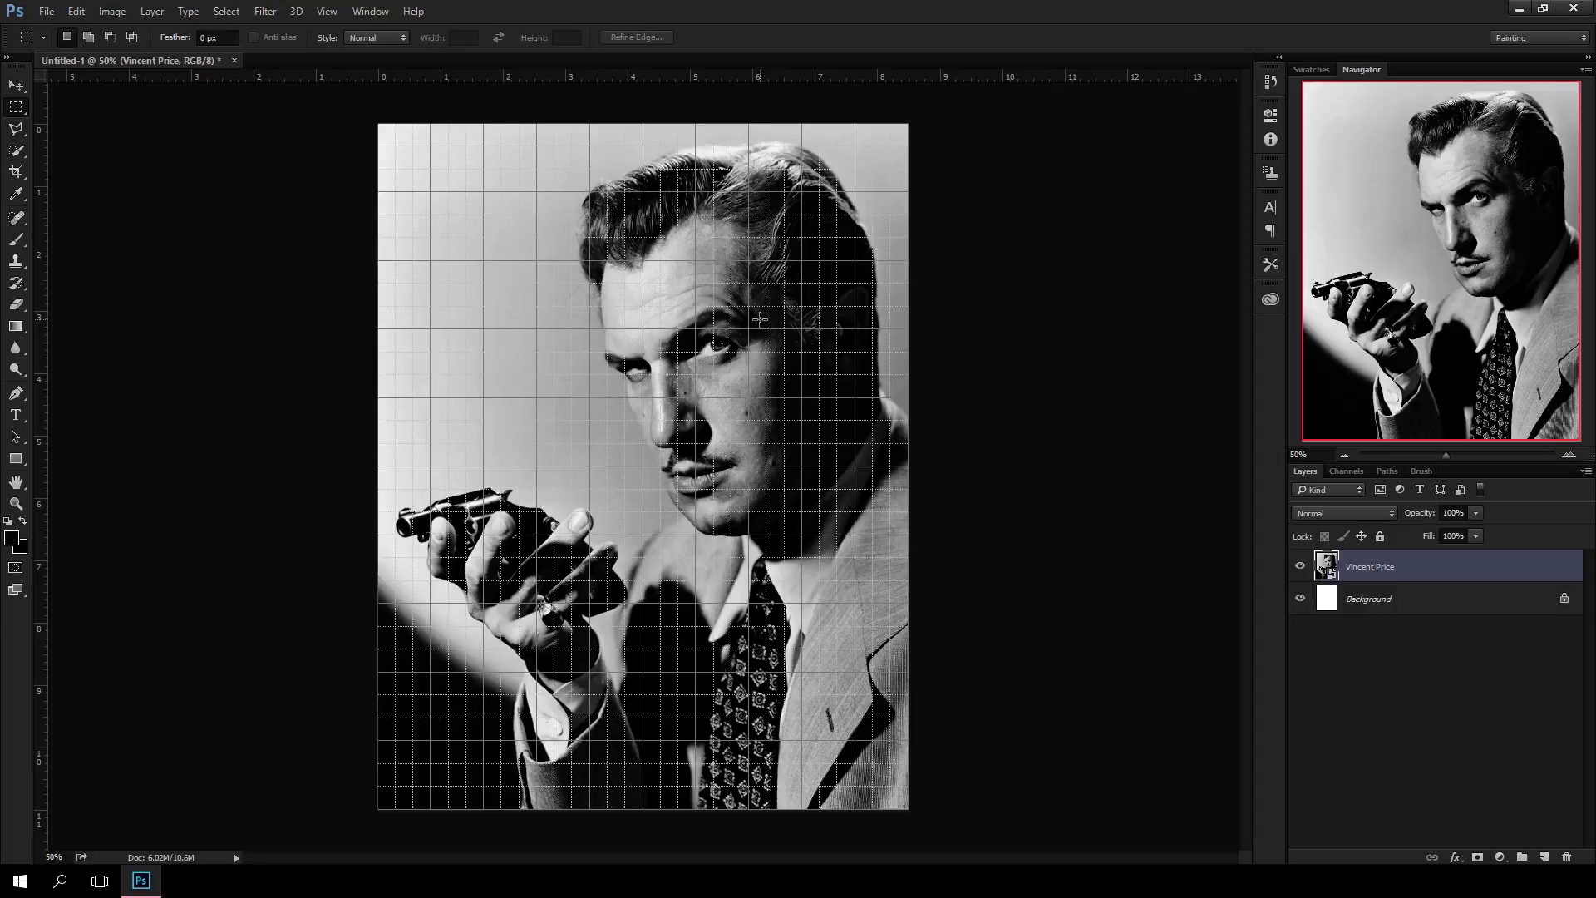
key(ctrl+1)
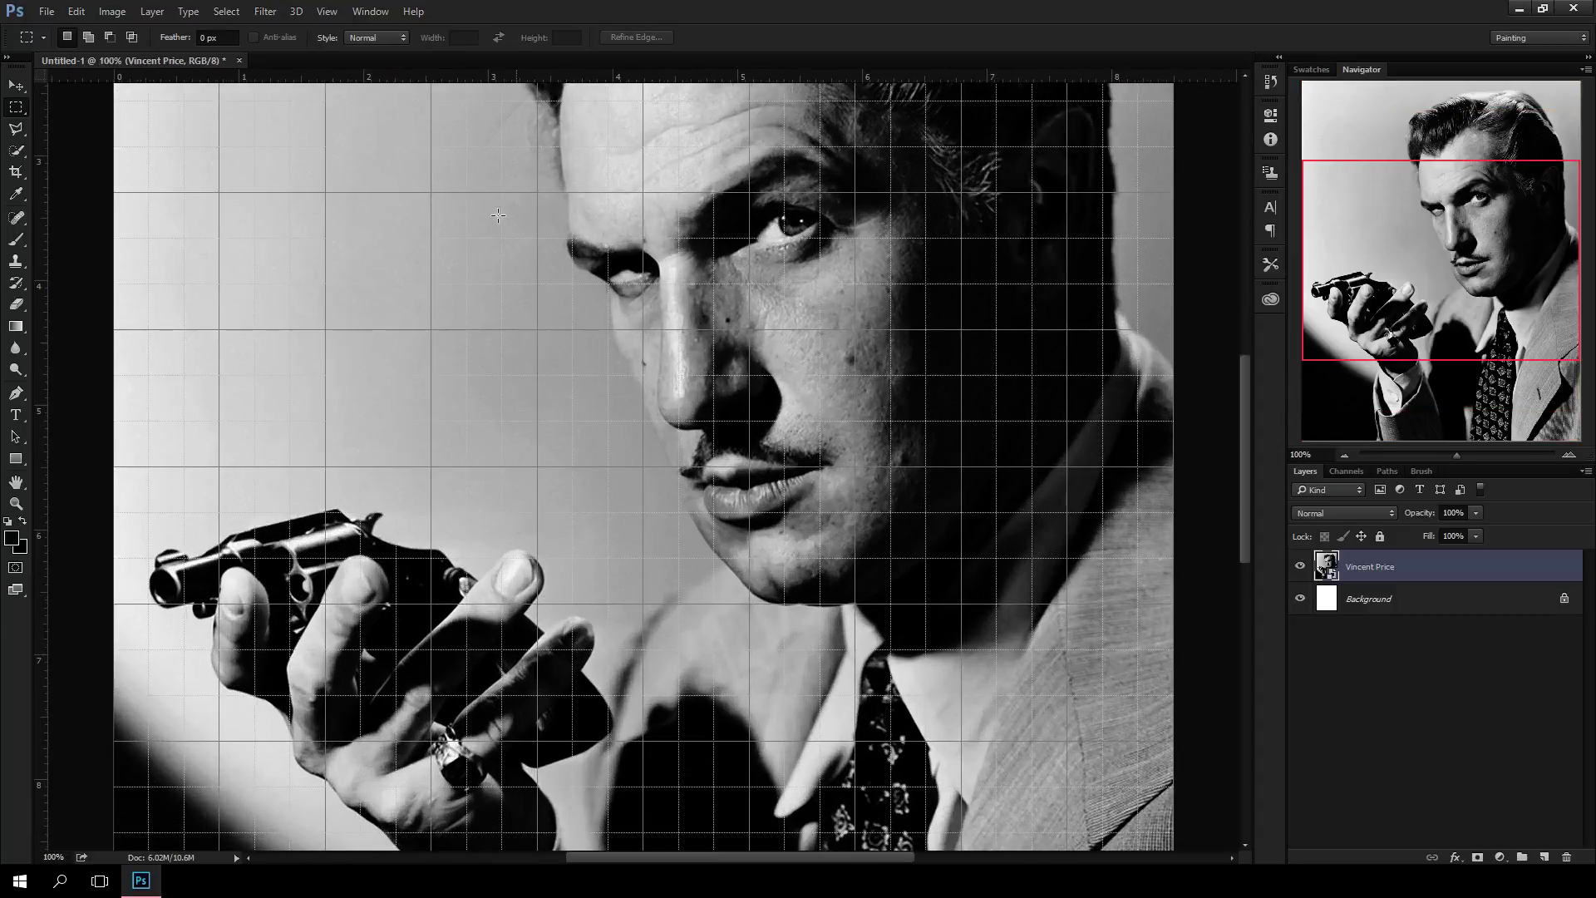
key(ctrl+minus)
key(ctrl+minus)
key(ctrl+plus)
key(ctrl+plus)
key(ctrl+plus)
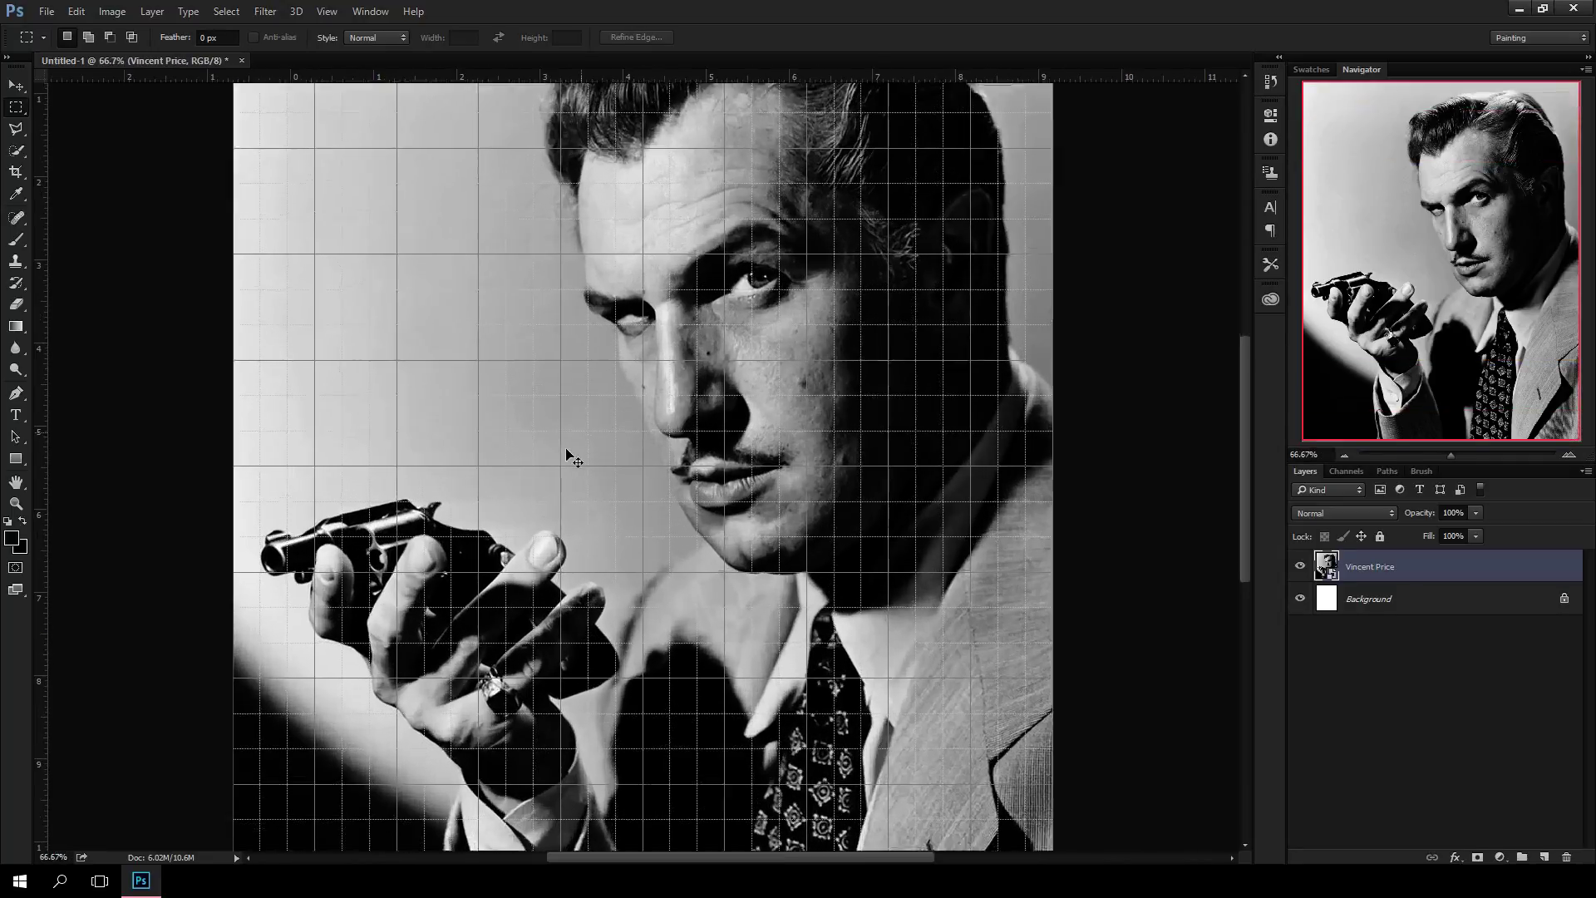
drag(351, 288, 581, 285)
drag(711, 135, 678, 405)
key(ctrl+minus)
key(ctrl+minus)
key(ctrl+minus)
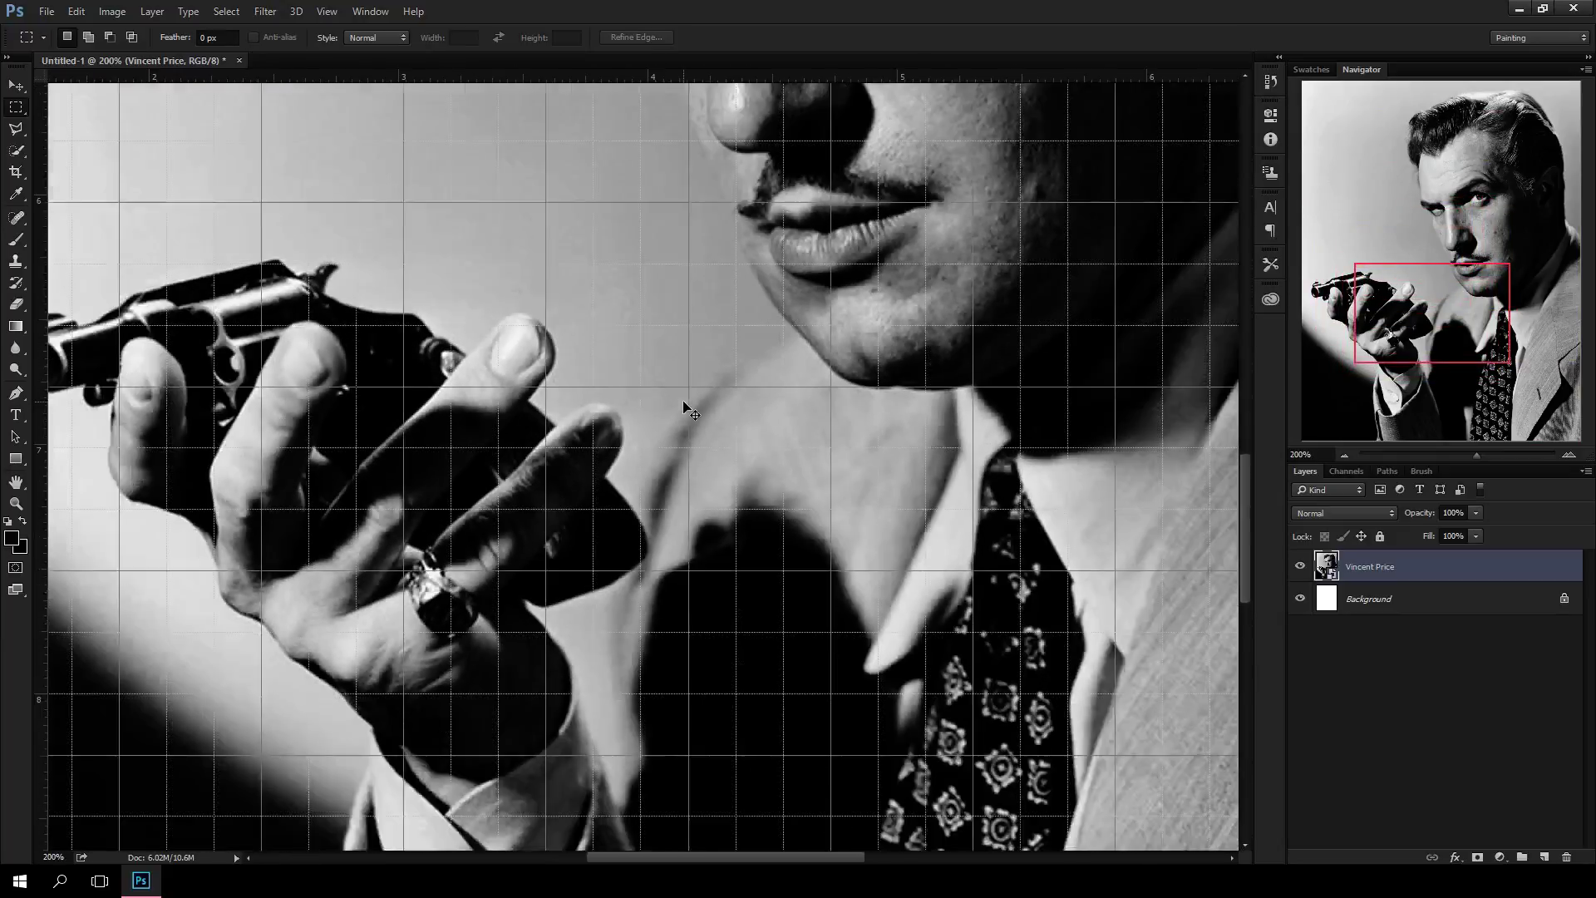
In the Guides, Grid & Slices preferences, set the gridline spacing to every 1.5 inches.
click(76, 12)
mouse_move(244, 625)
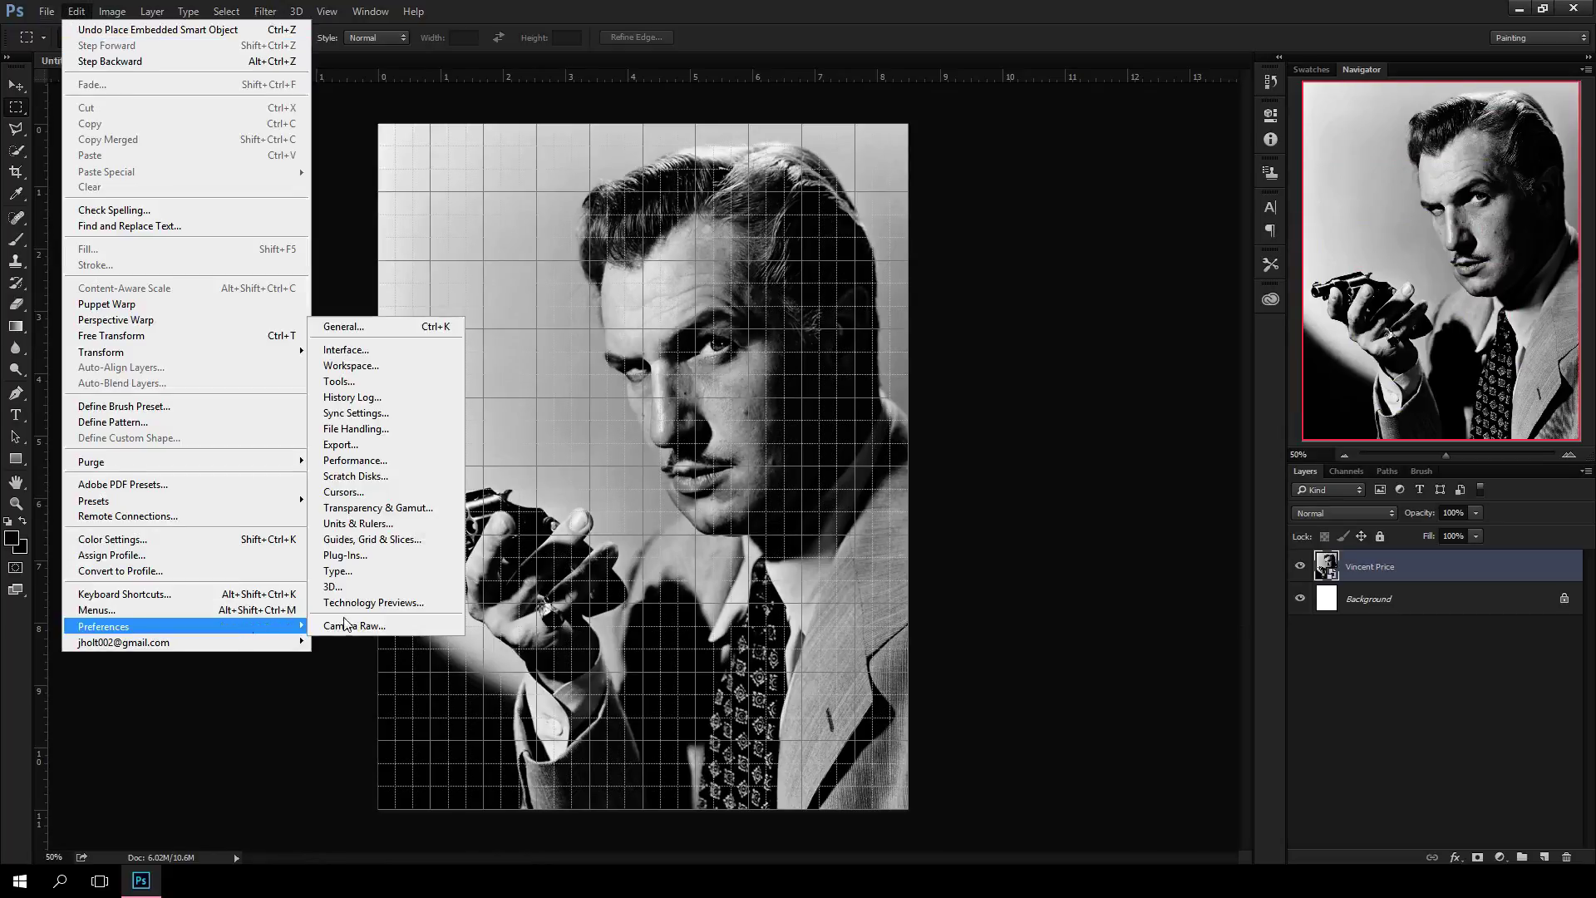
click(383, 539)
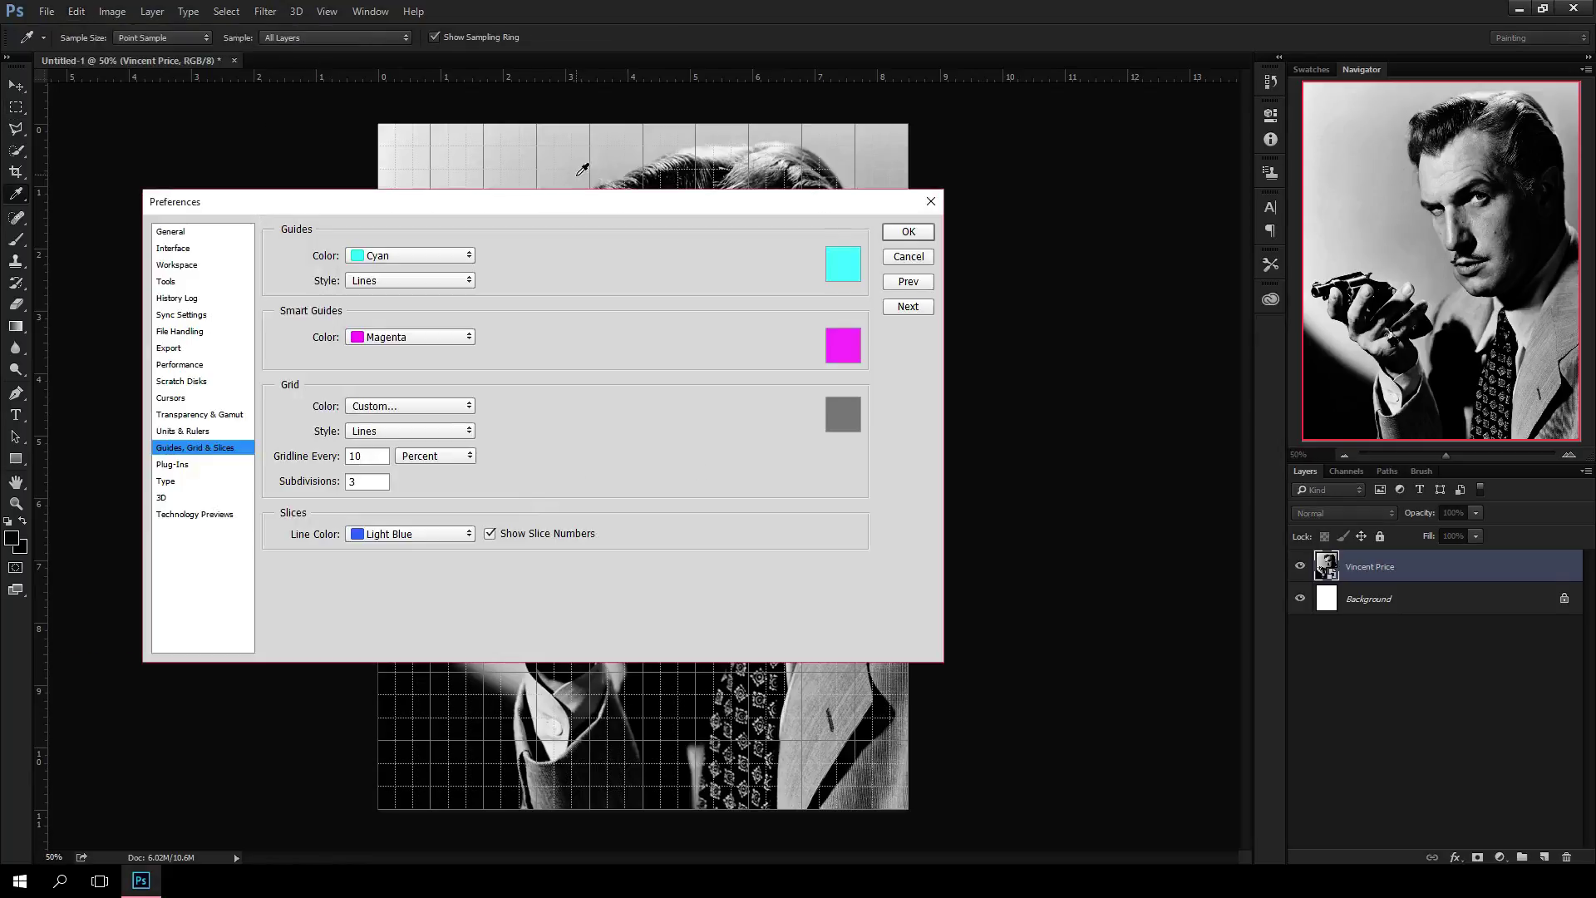
drag(576, 205, 1030, 146)
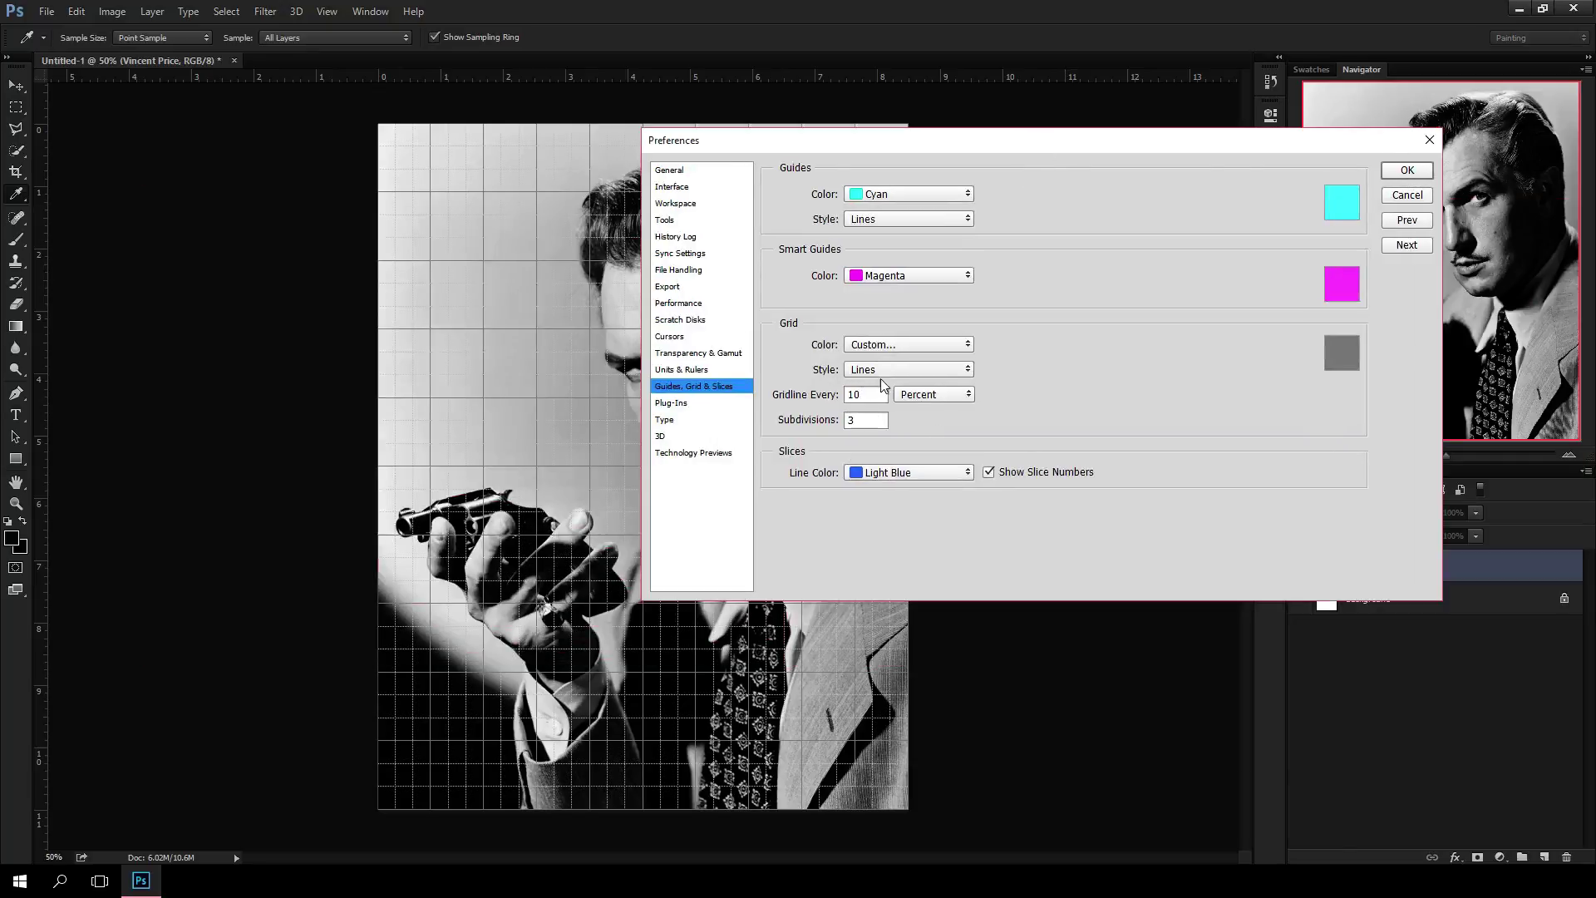
click(933, 390)
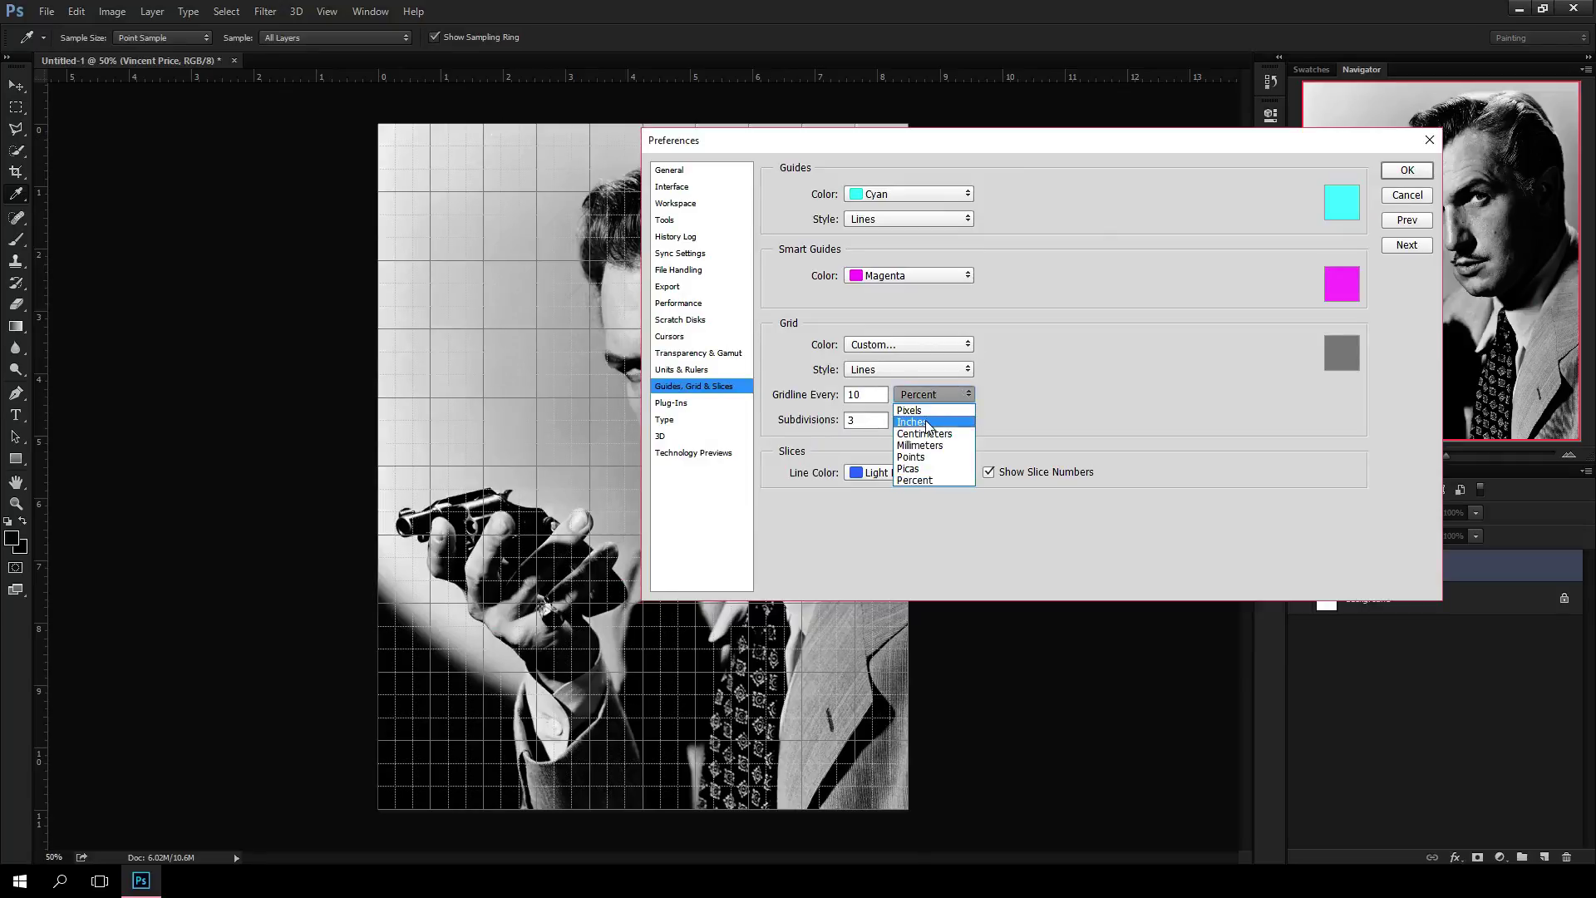
click(928, 422)
double_click(871, 397)
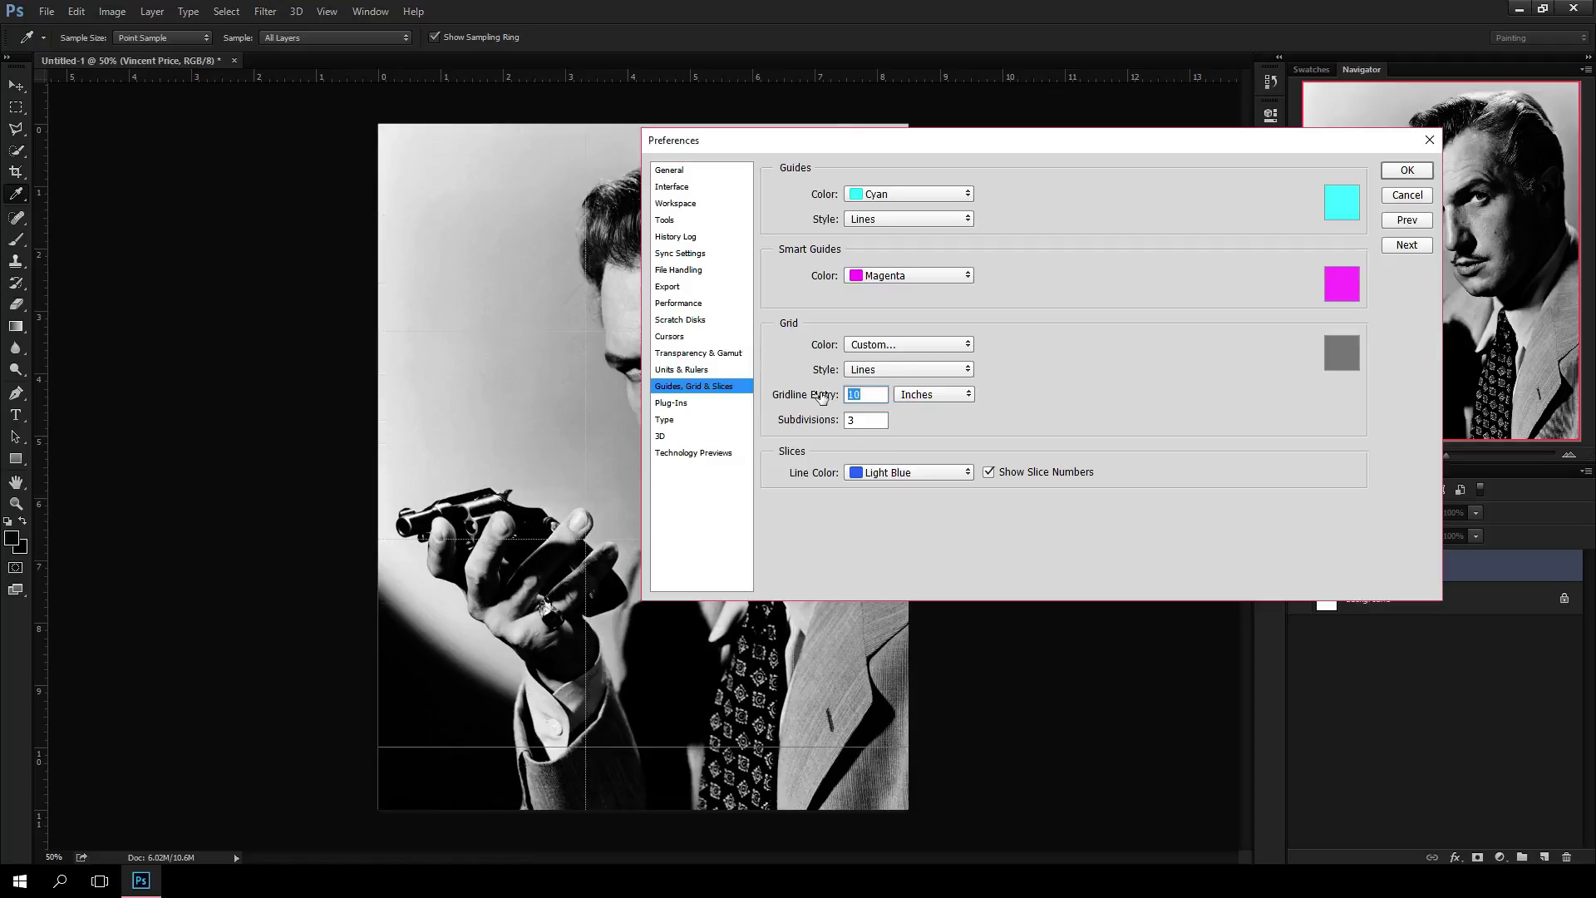
text(105)
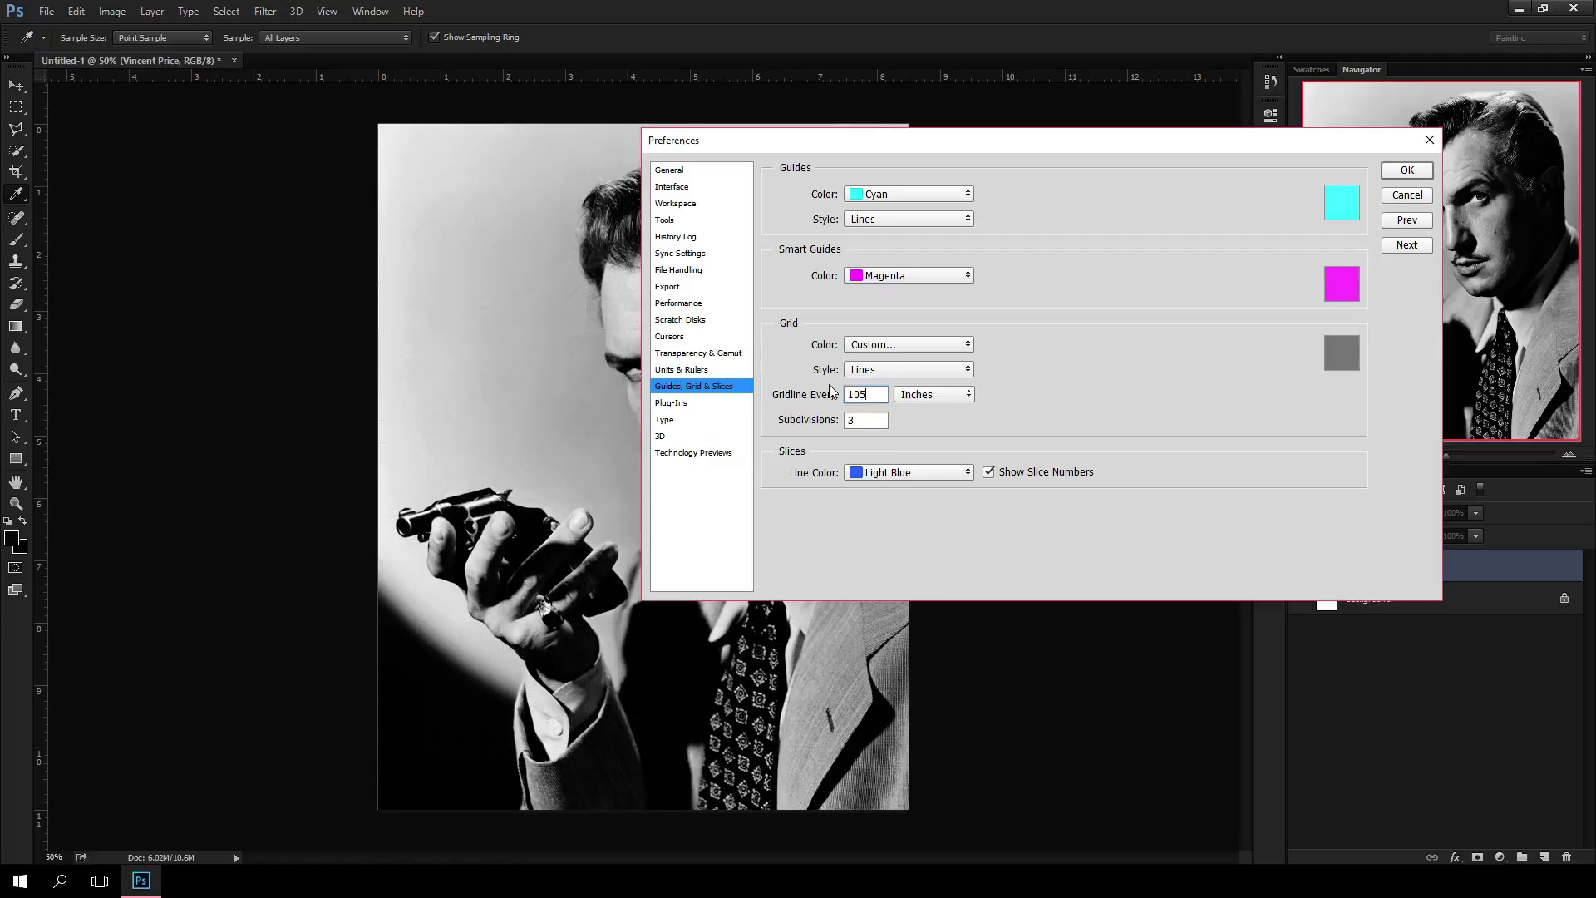
key(BackSpace)
key(BackSpace)
text(.5)
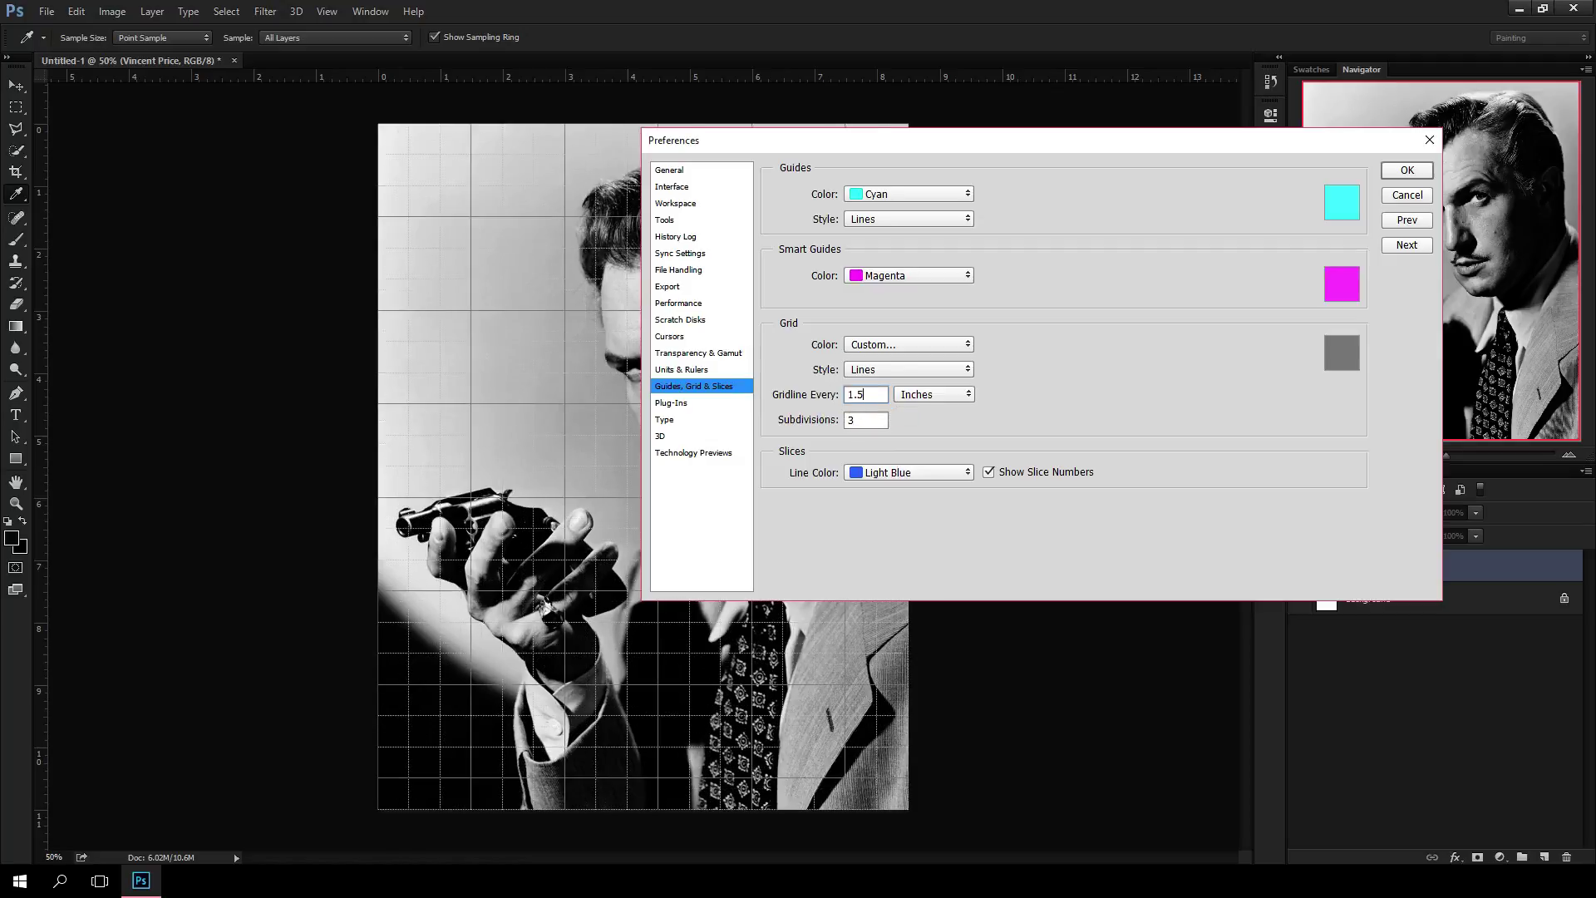
Set the grid subdivisions to 1 and apply the grid preferences.
double_click(864, 422)
text(1)
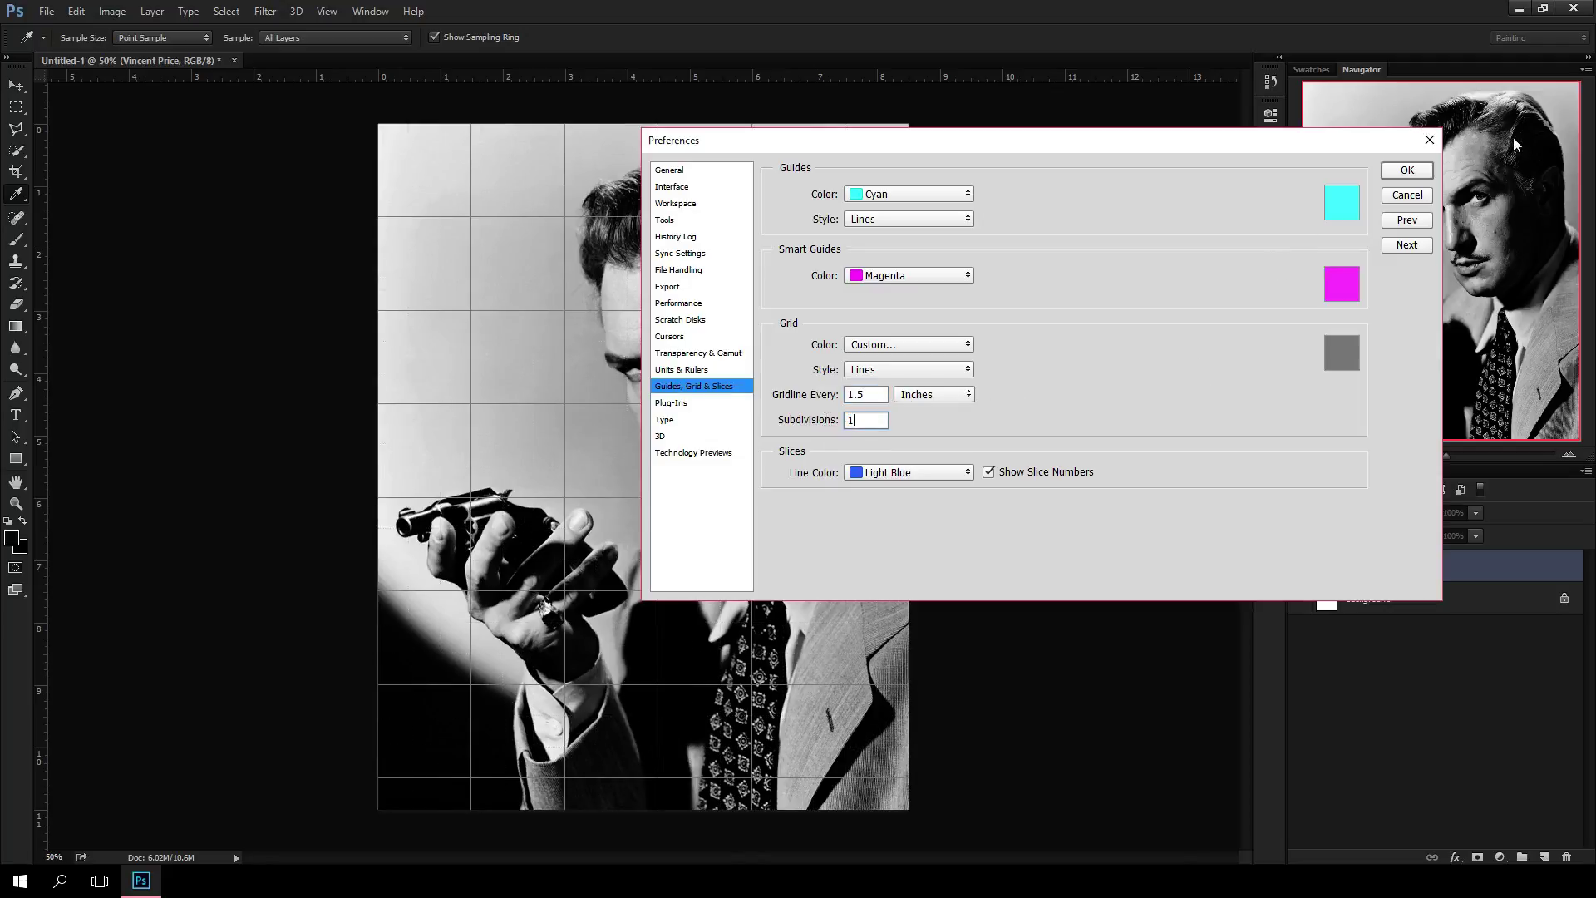
click(1407, 170)
key(m)
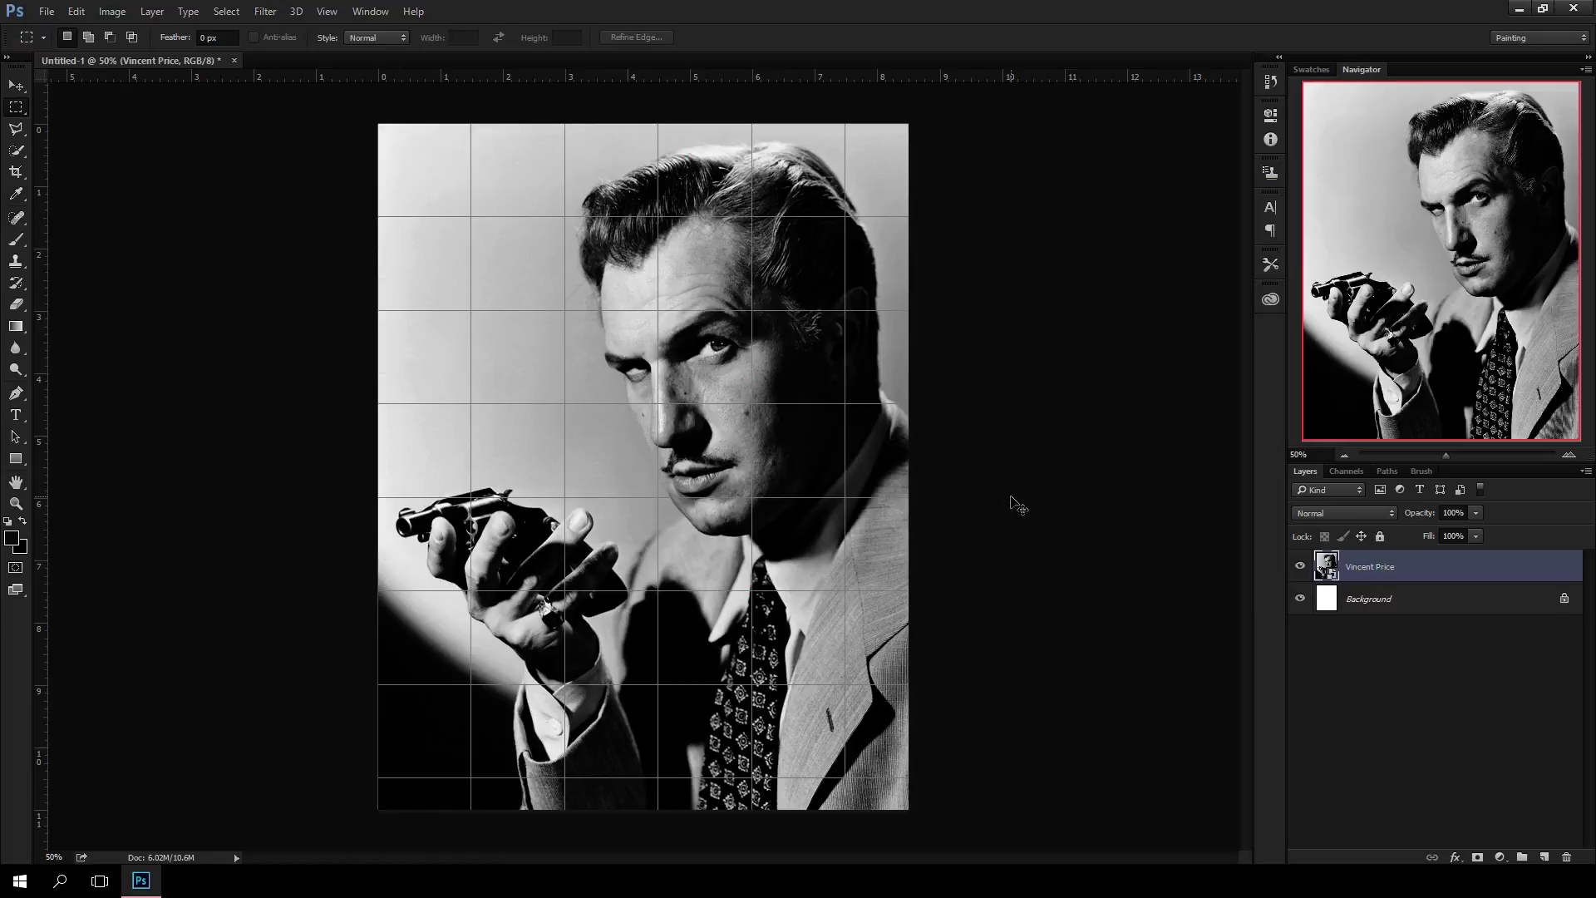
Set up the Line tool with a red fill and a weight of 3 px.
key(ctrl+plus)
key(ctrl+minus)
click(16, 460)
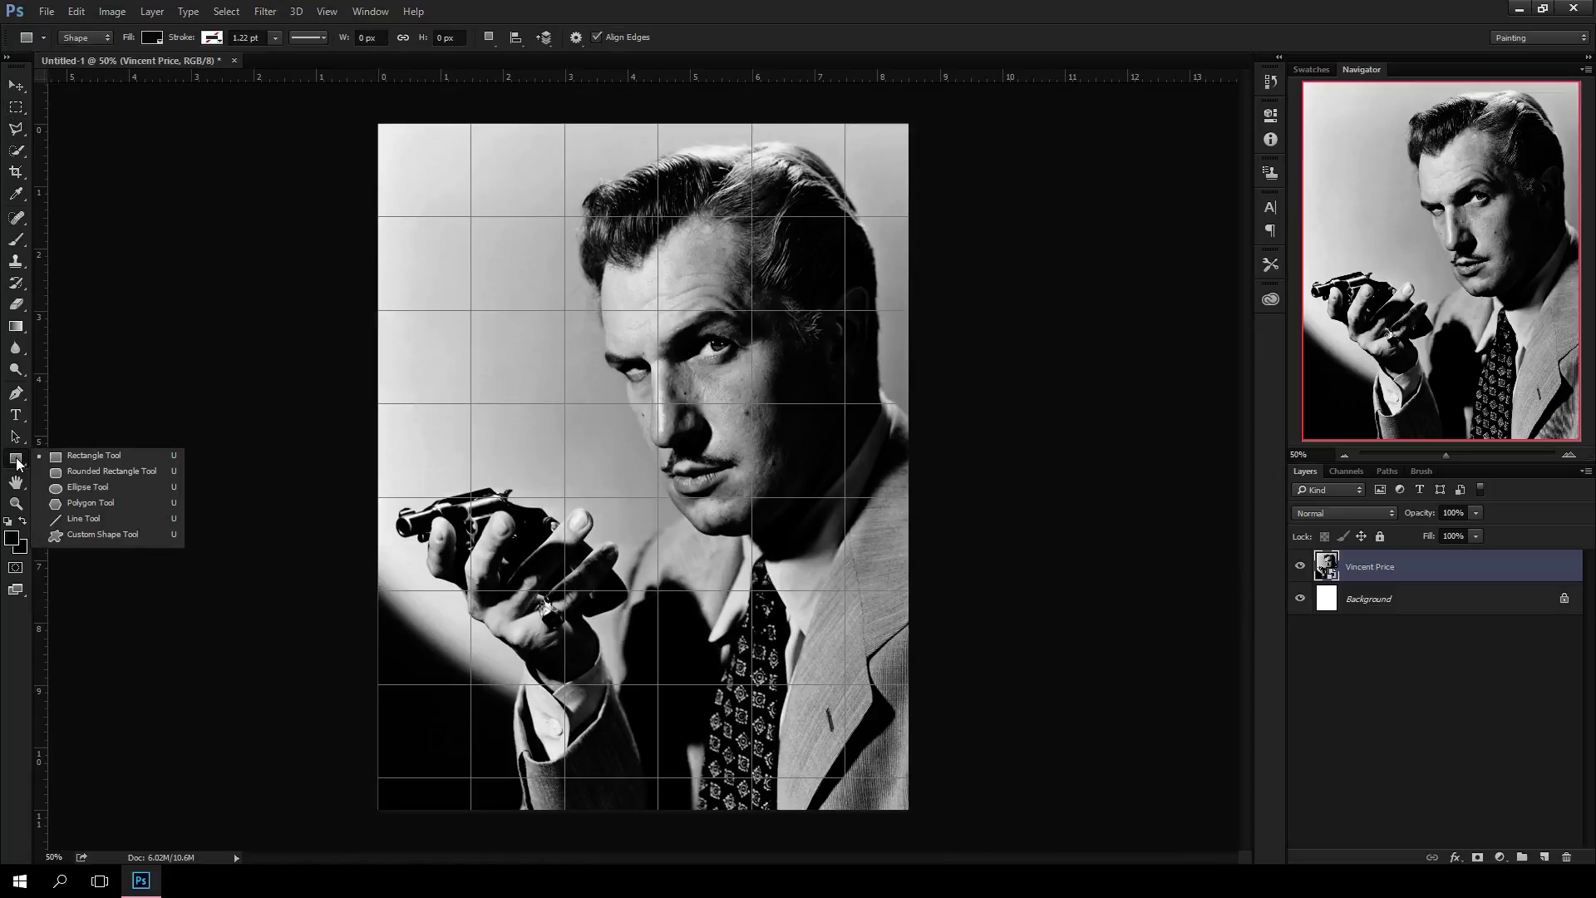
click(103, 517)
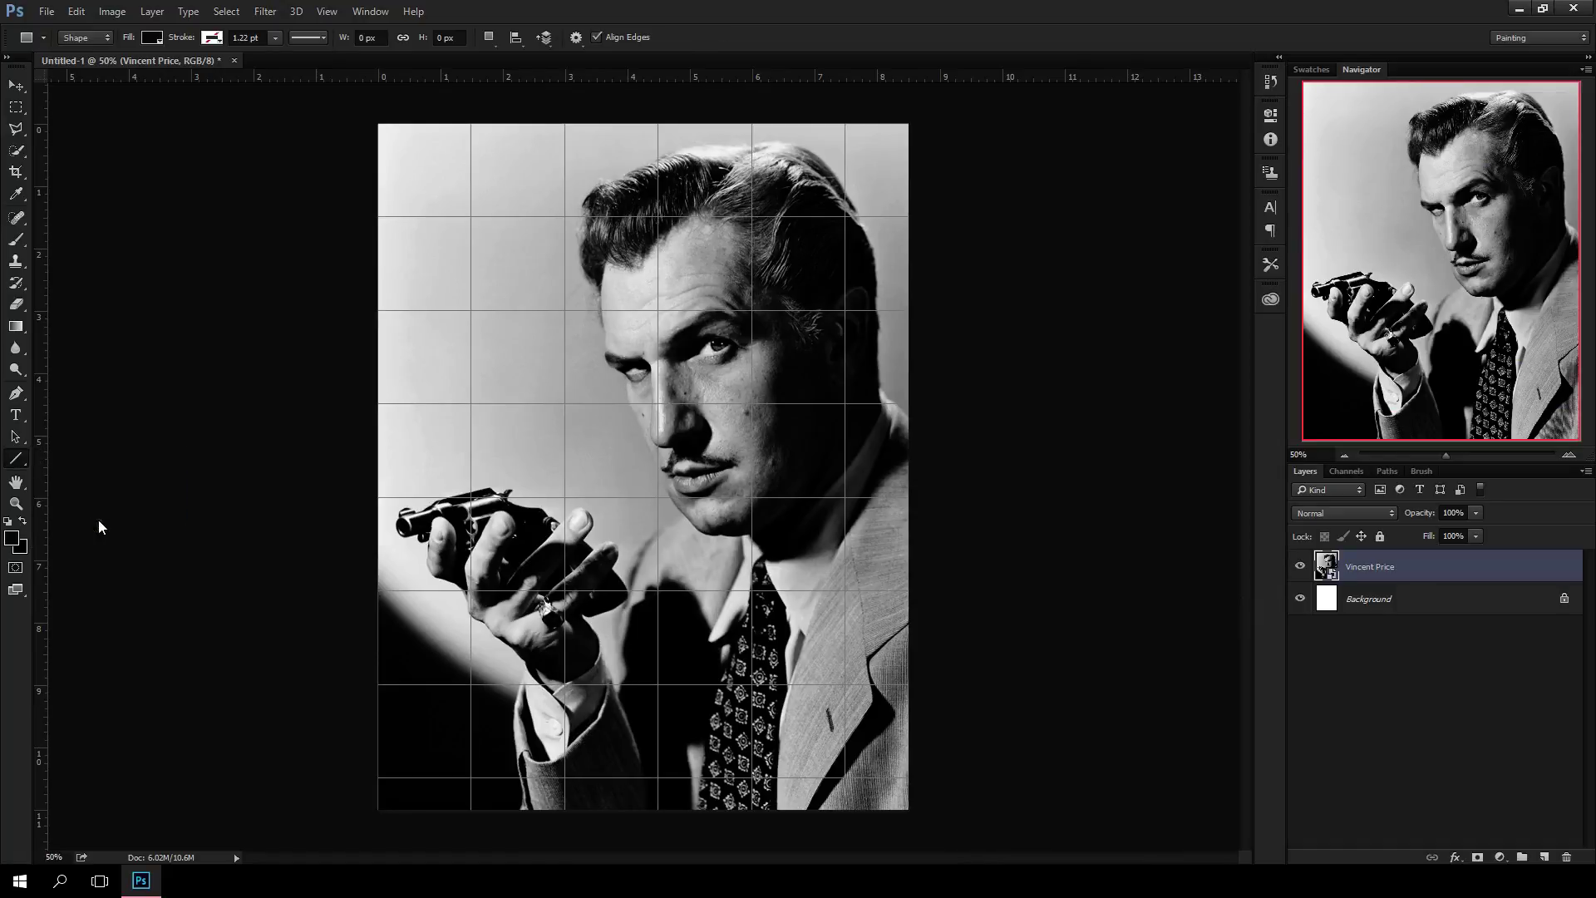
click(152, 38)
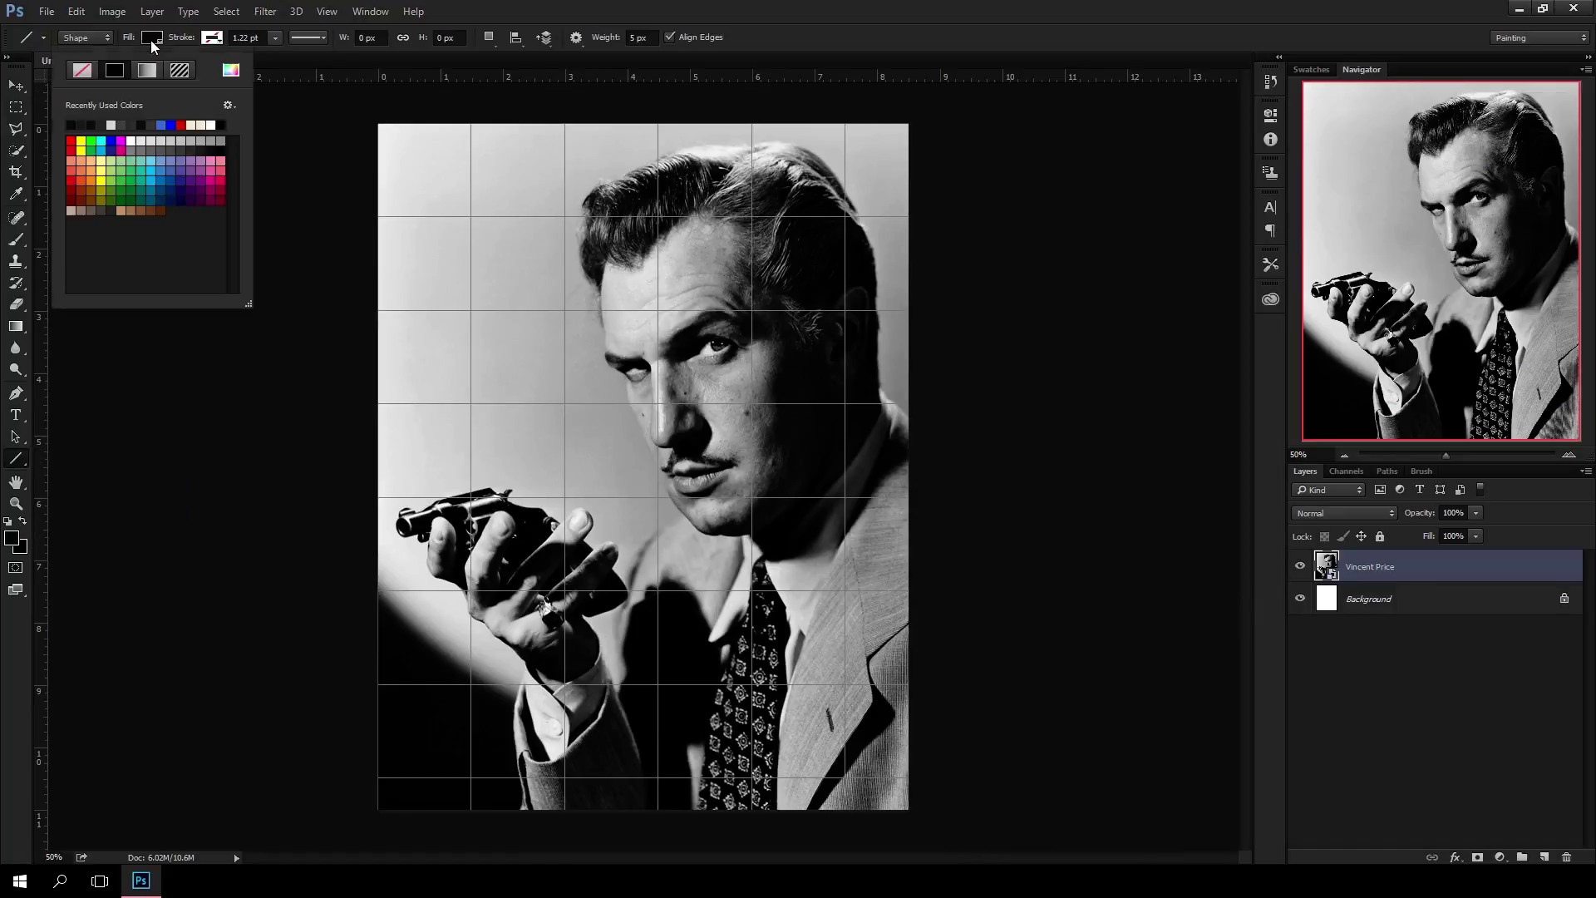
click(72, 140)
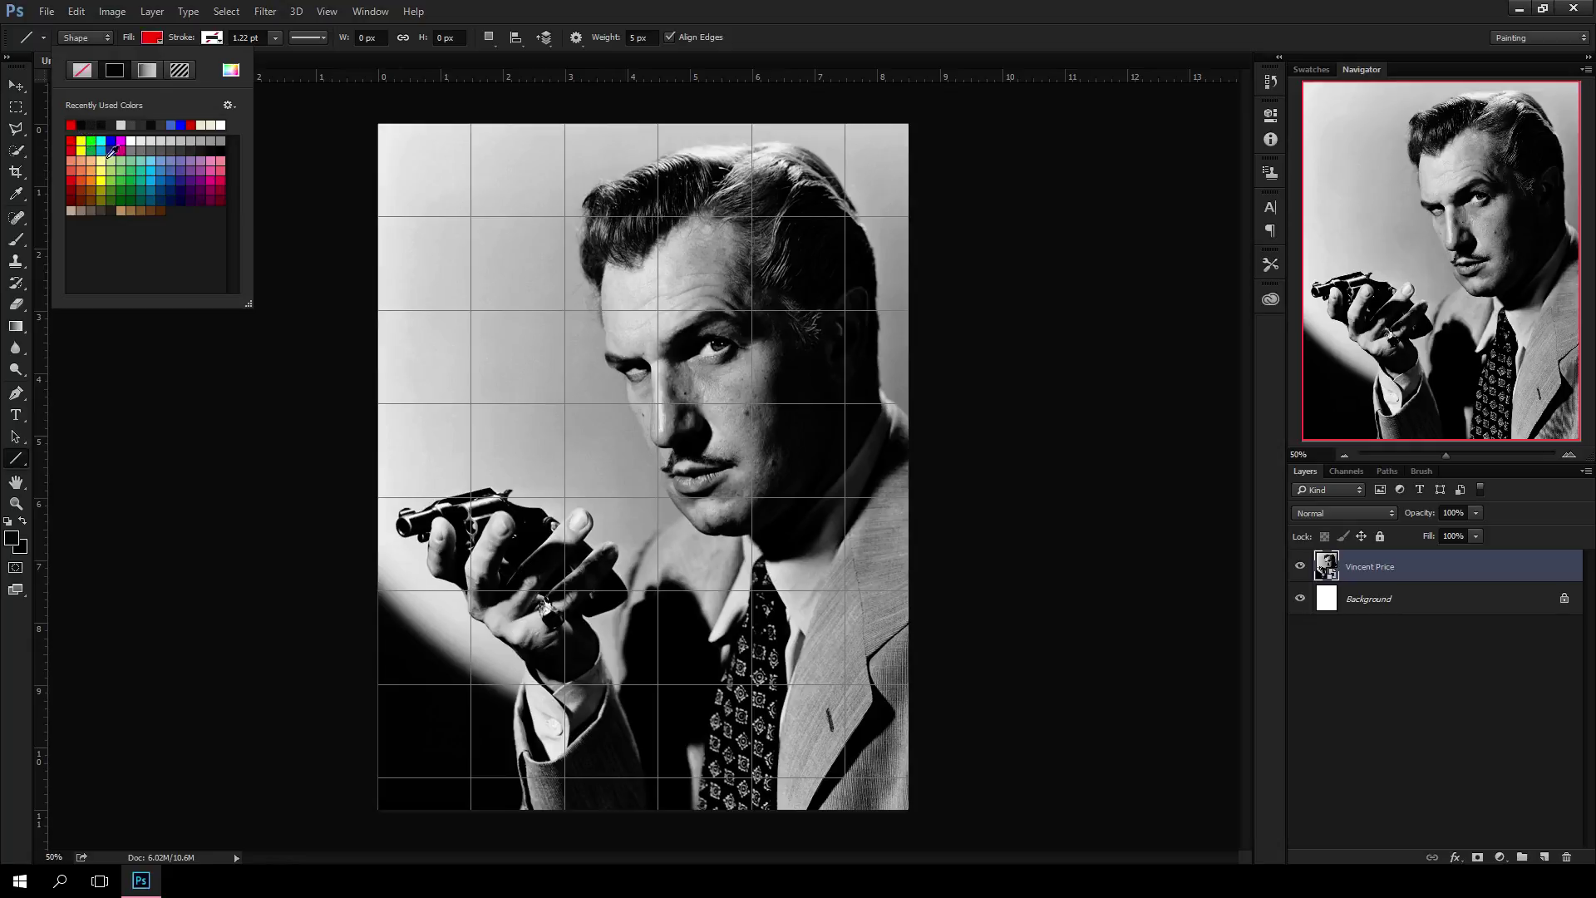
click(631, 38)
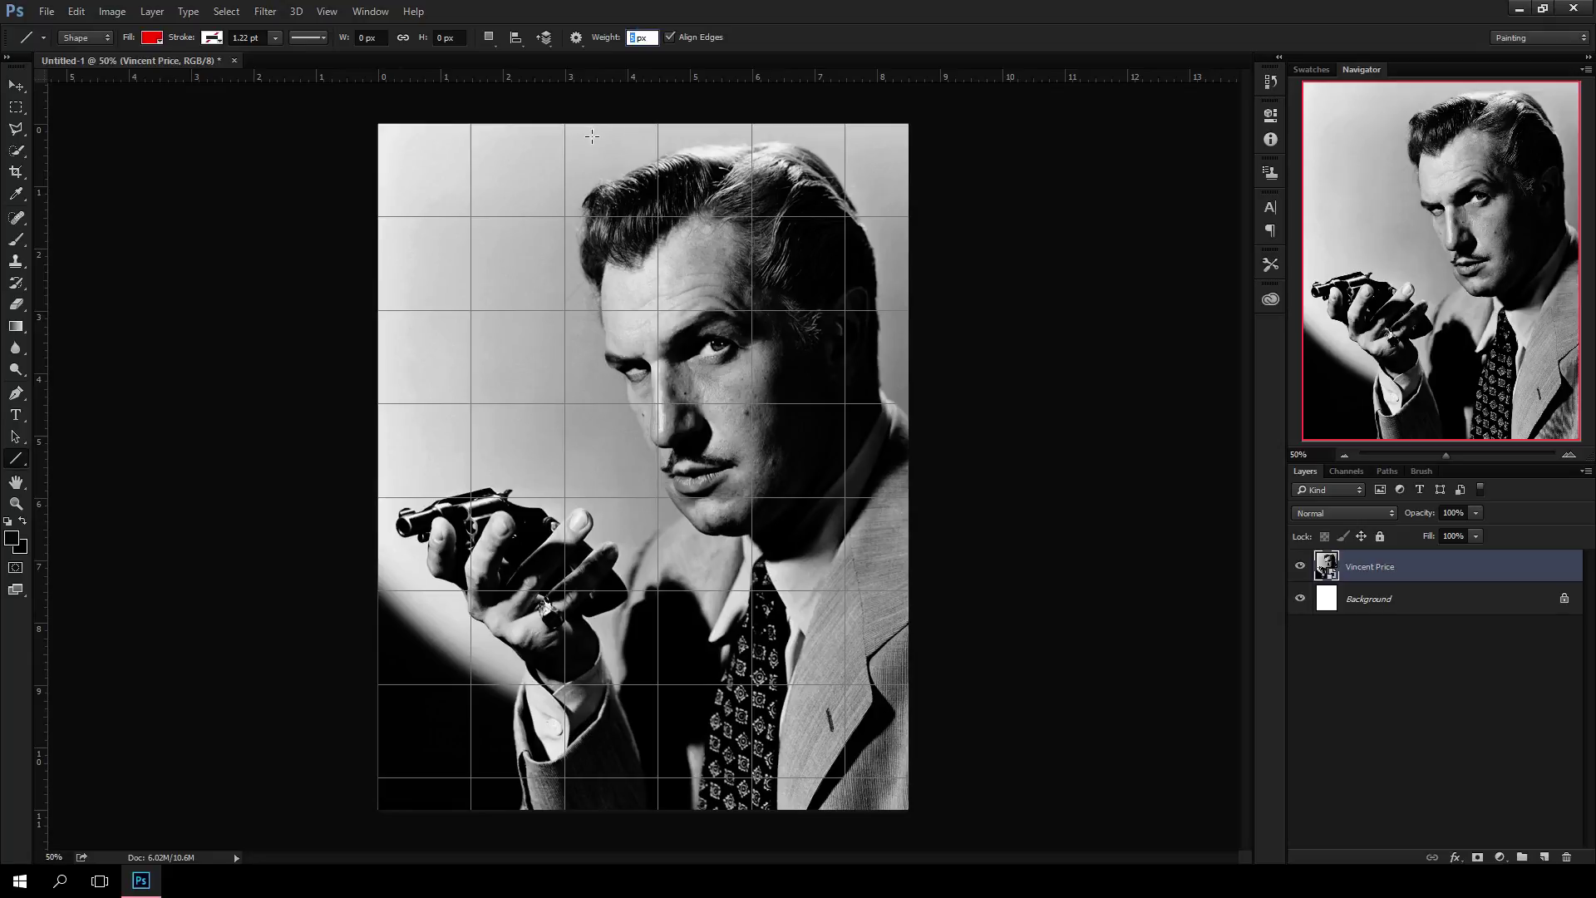
key(Return)
Draw five red vertical lines over the vertical gridlines, each running past the top and bottom edges of the canvas.
drag(470, 112, 472, 830)
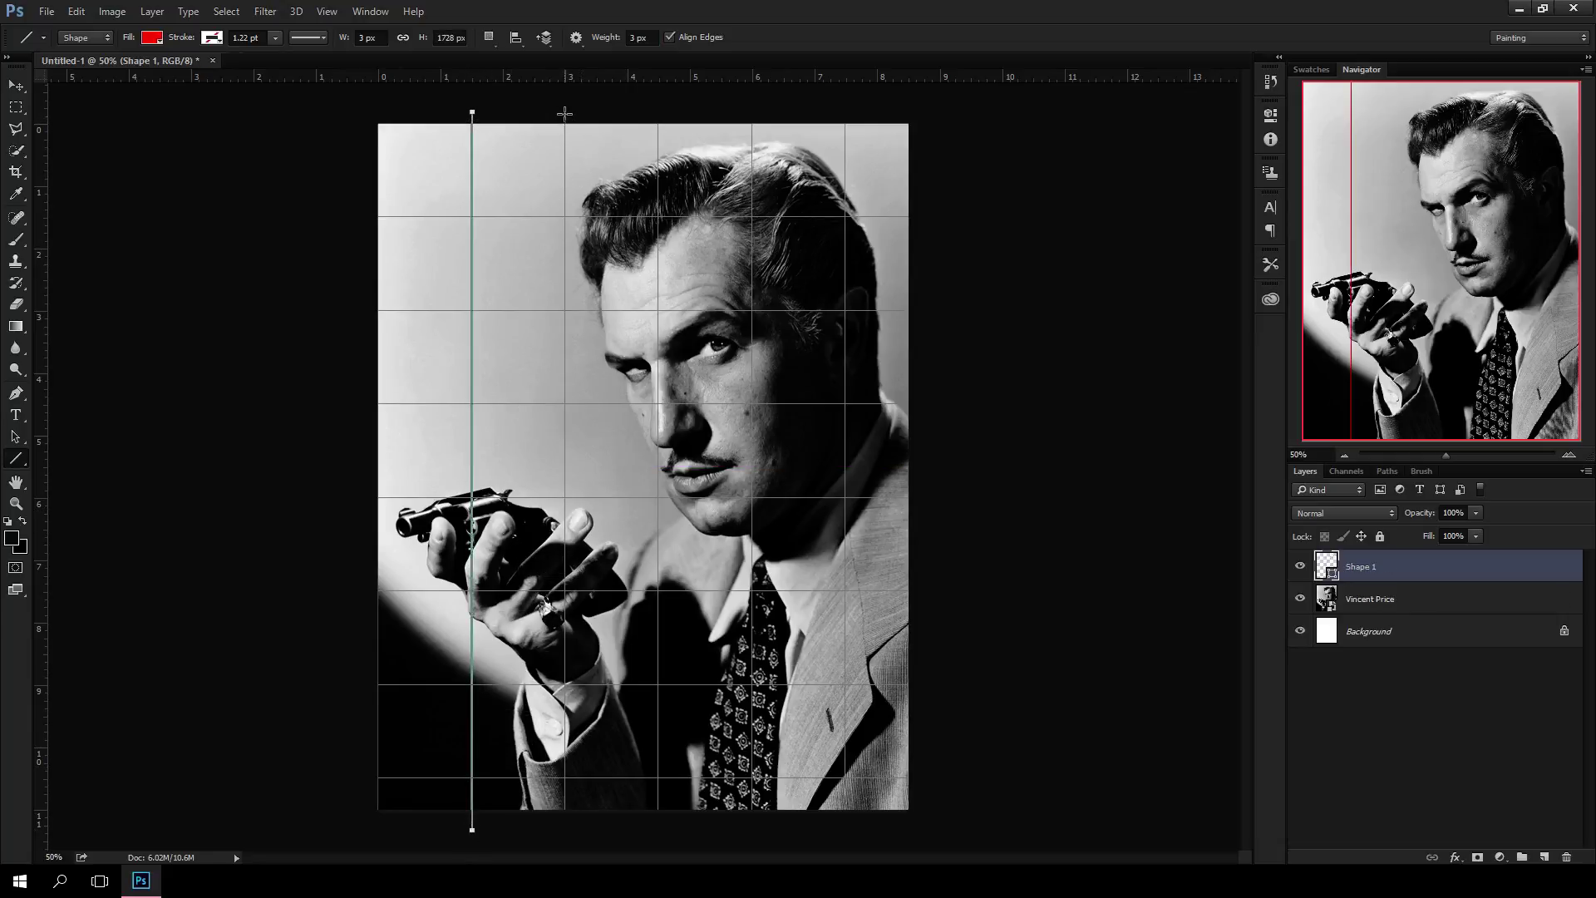
drag(566, 109, 565, 826)
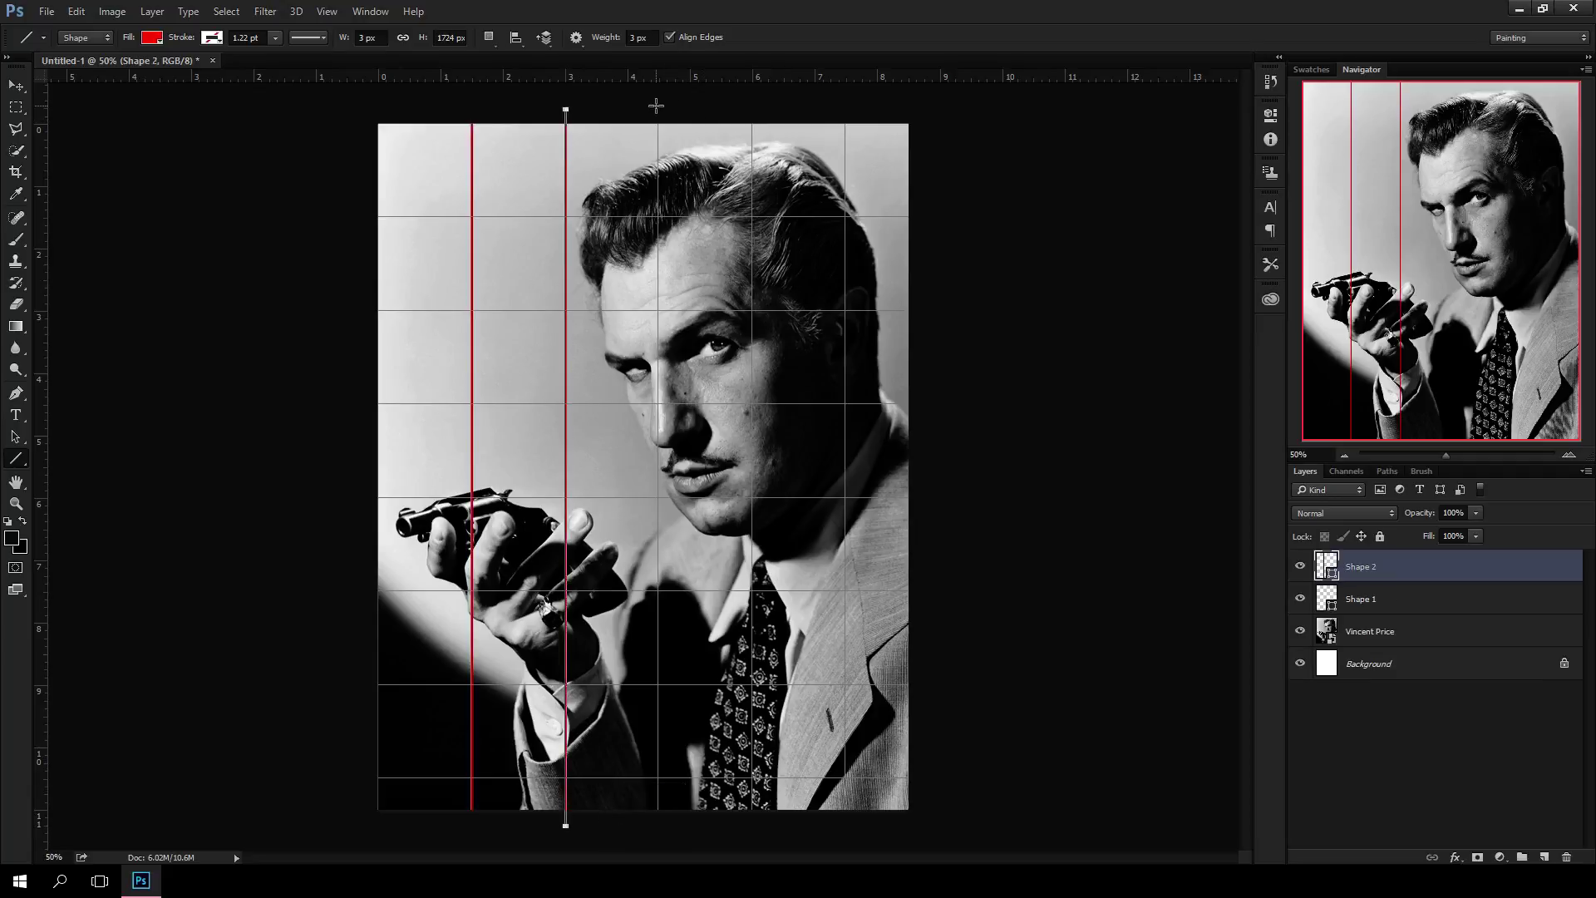
drag(658, 106, 658, 850)
mouse_move(752, 96)
mouse_down()
mouse_move(784, 747)
mouse_move(753, 847)
mouse_up()
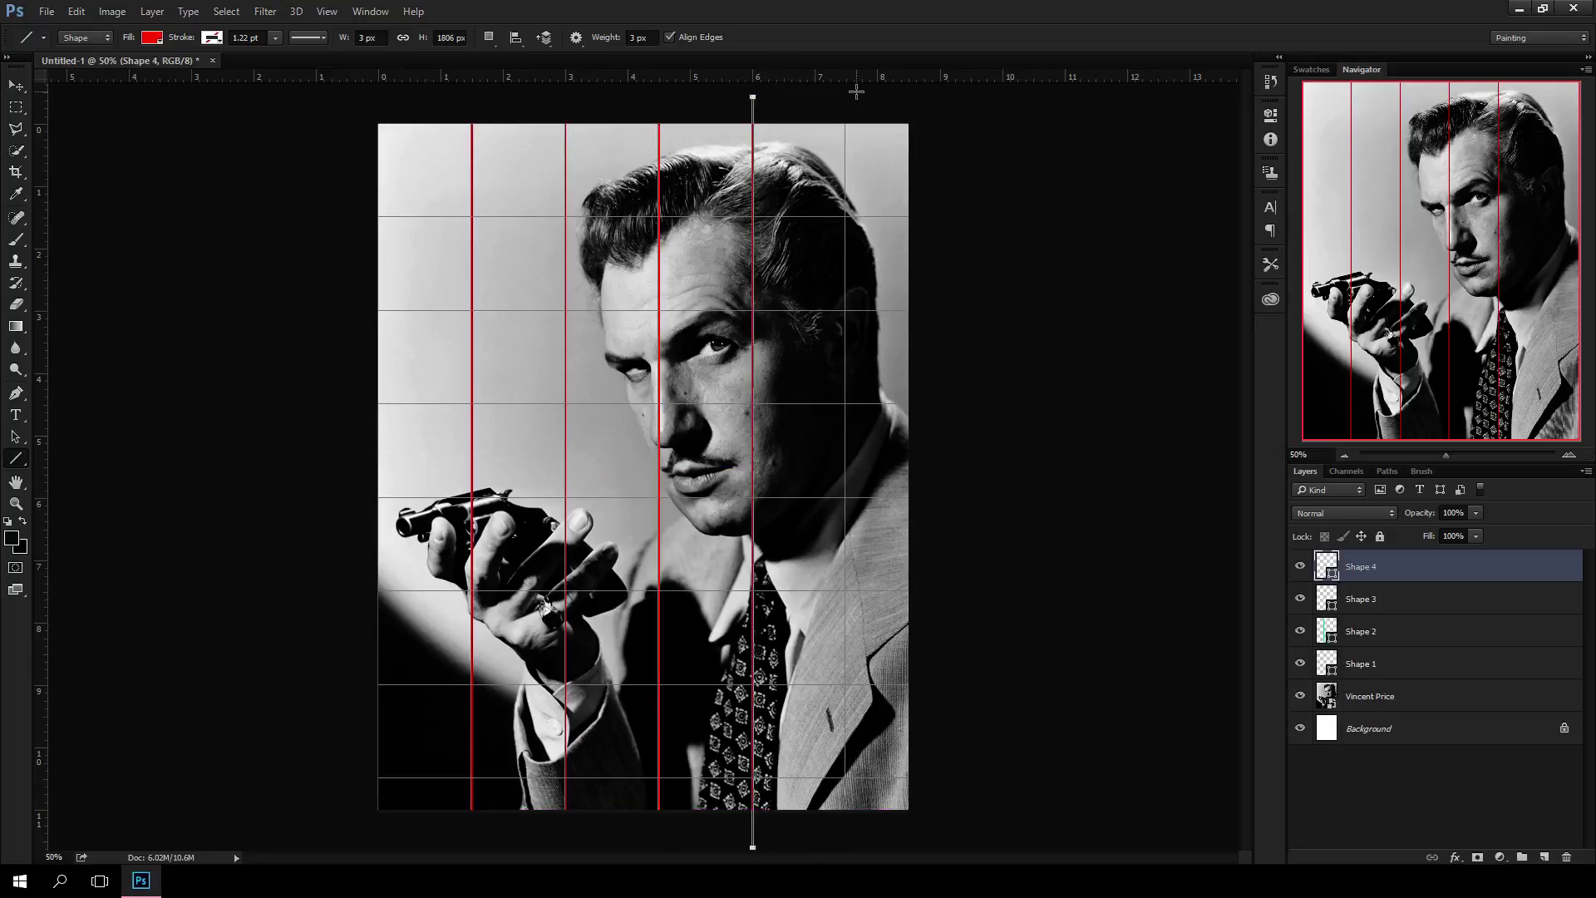
drag(846, 99, 859, 815)
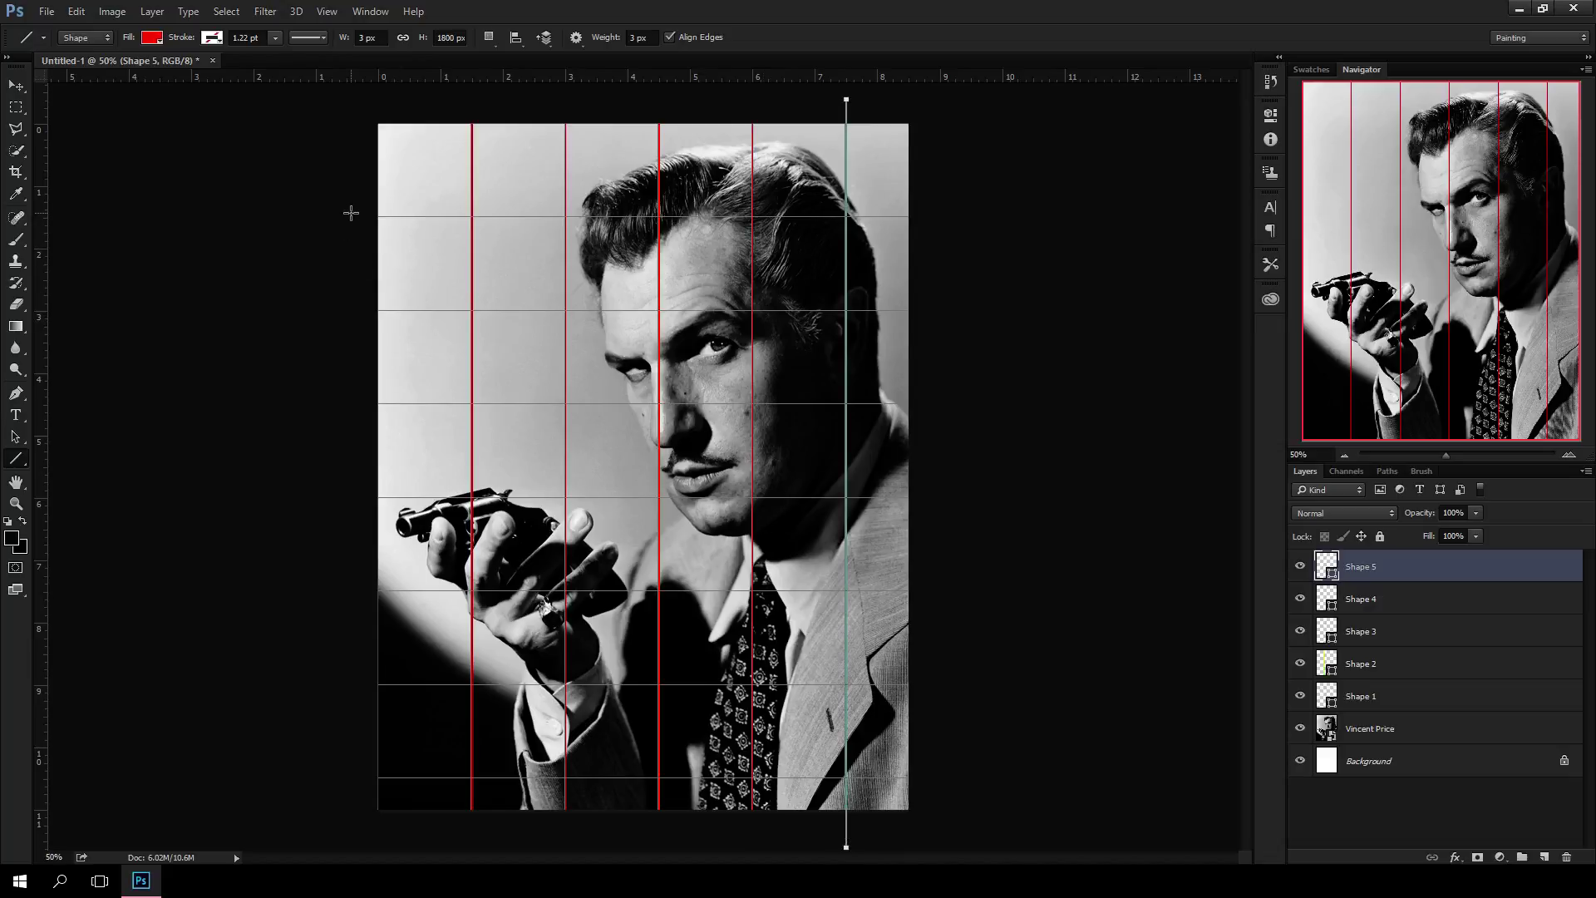
Draw seven red horizontal lines over the horizontal gridlines, each running past both side edges of the canvas.
drag(351, 216, 970, 217)
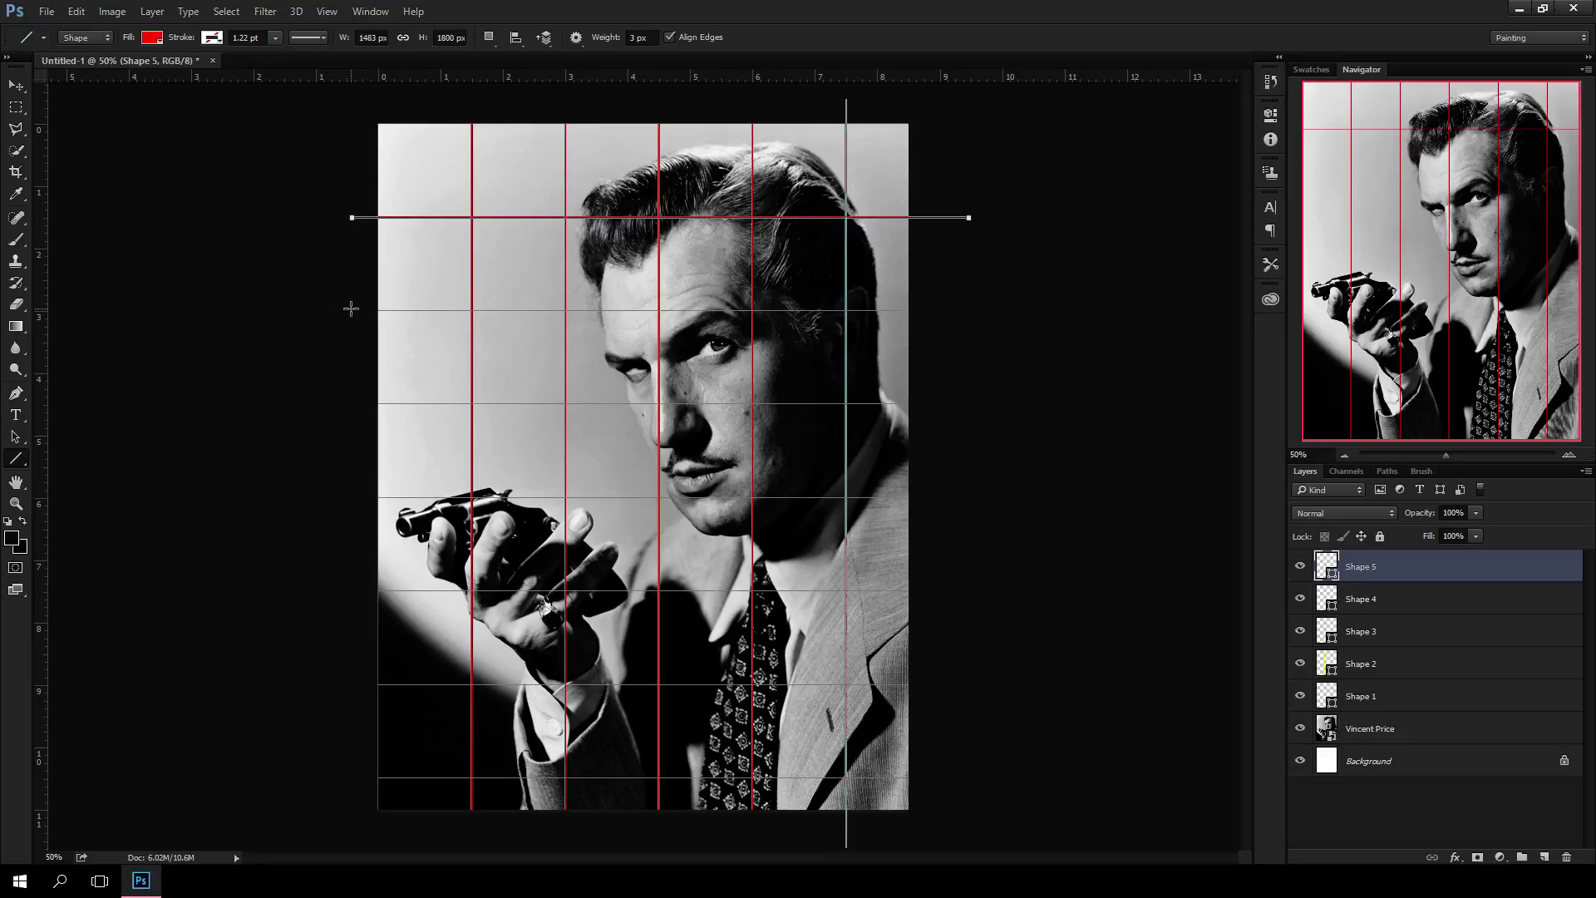
drag(353, 310, 959, 311)
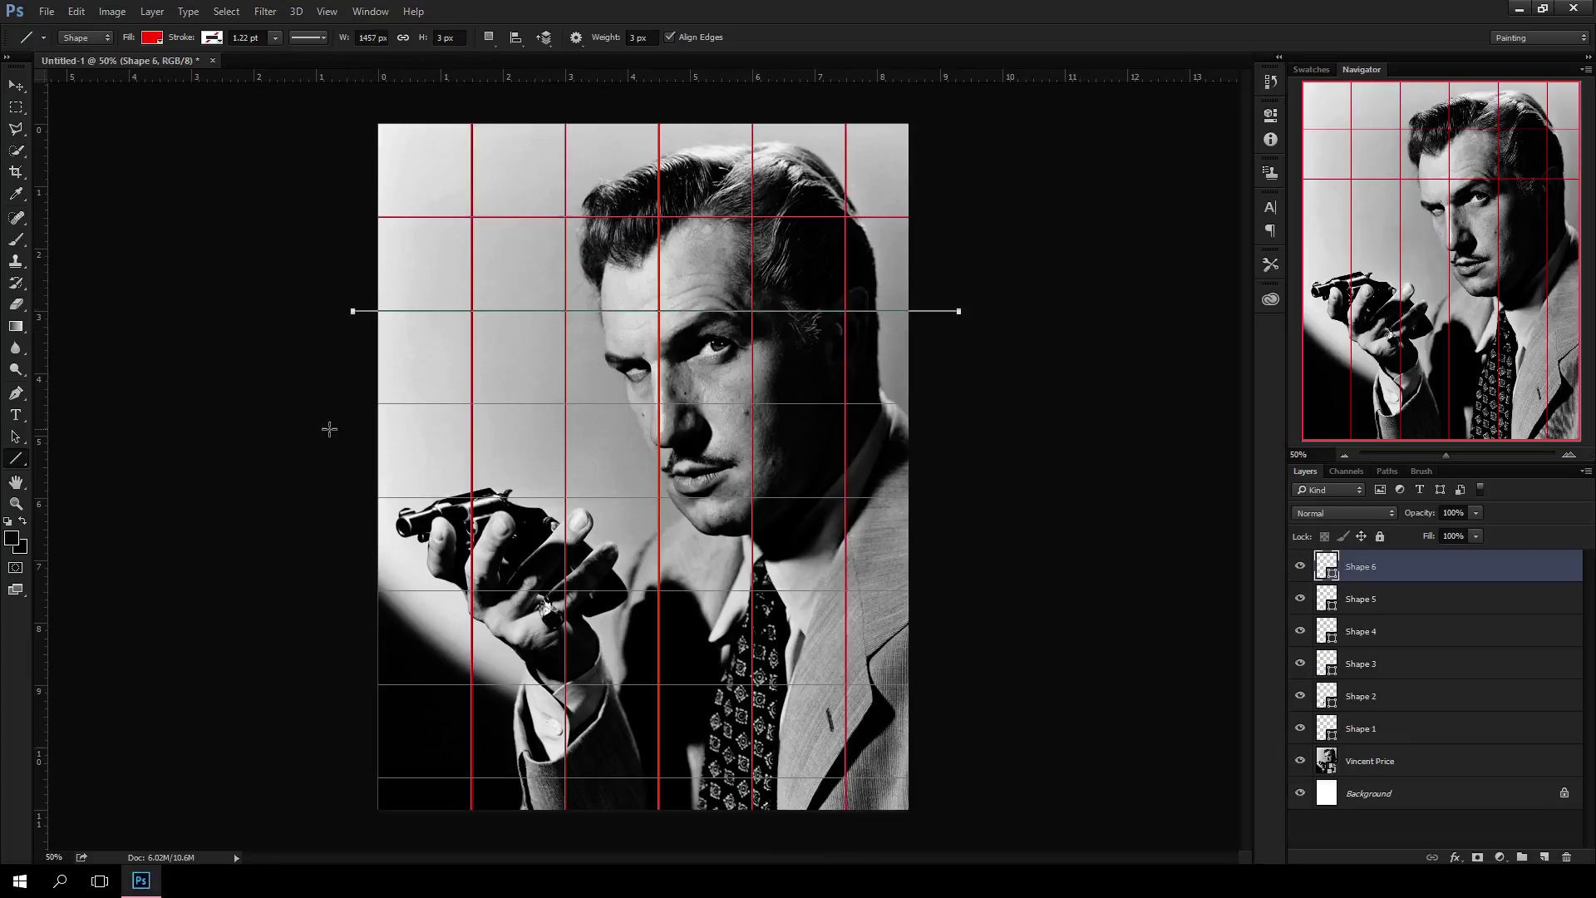
drag(341, 404, 940, 404)
mouse_move(308, 497)
mouse_down()
mouse_move(952, 499)
mouse_move(960, 531)
mouse_move(953, 495)
mouse_move(983, 498)
mouse_up()
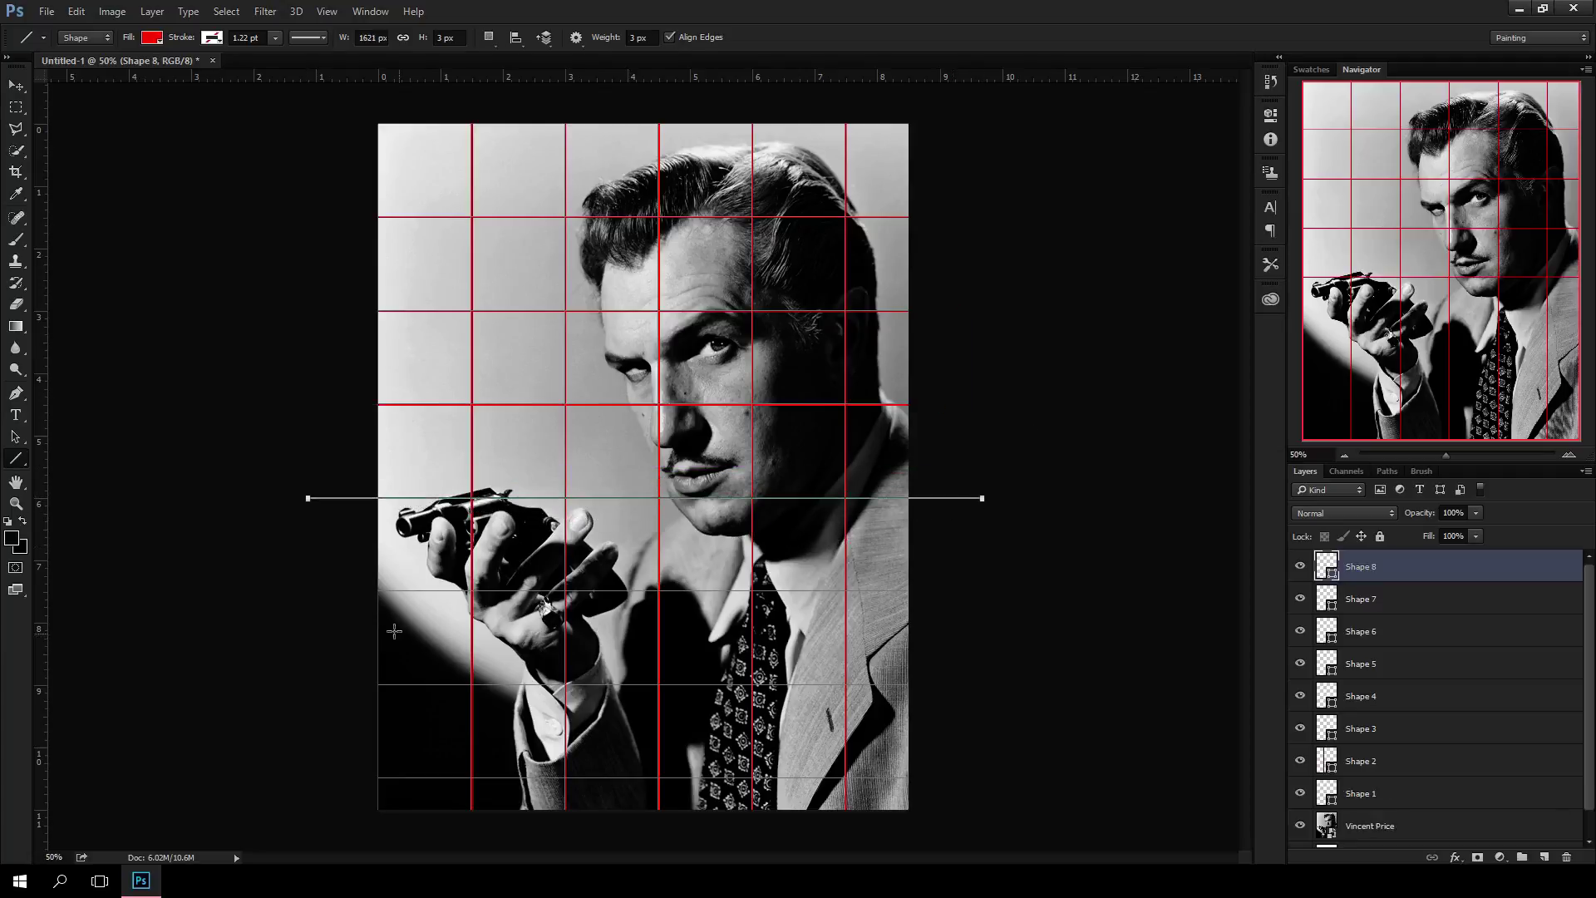
drag(355, 590, 1023, 591)
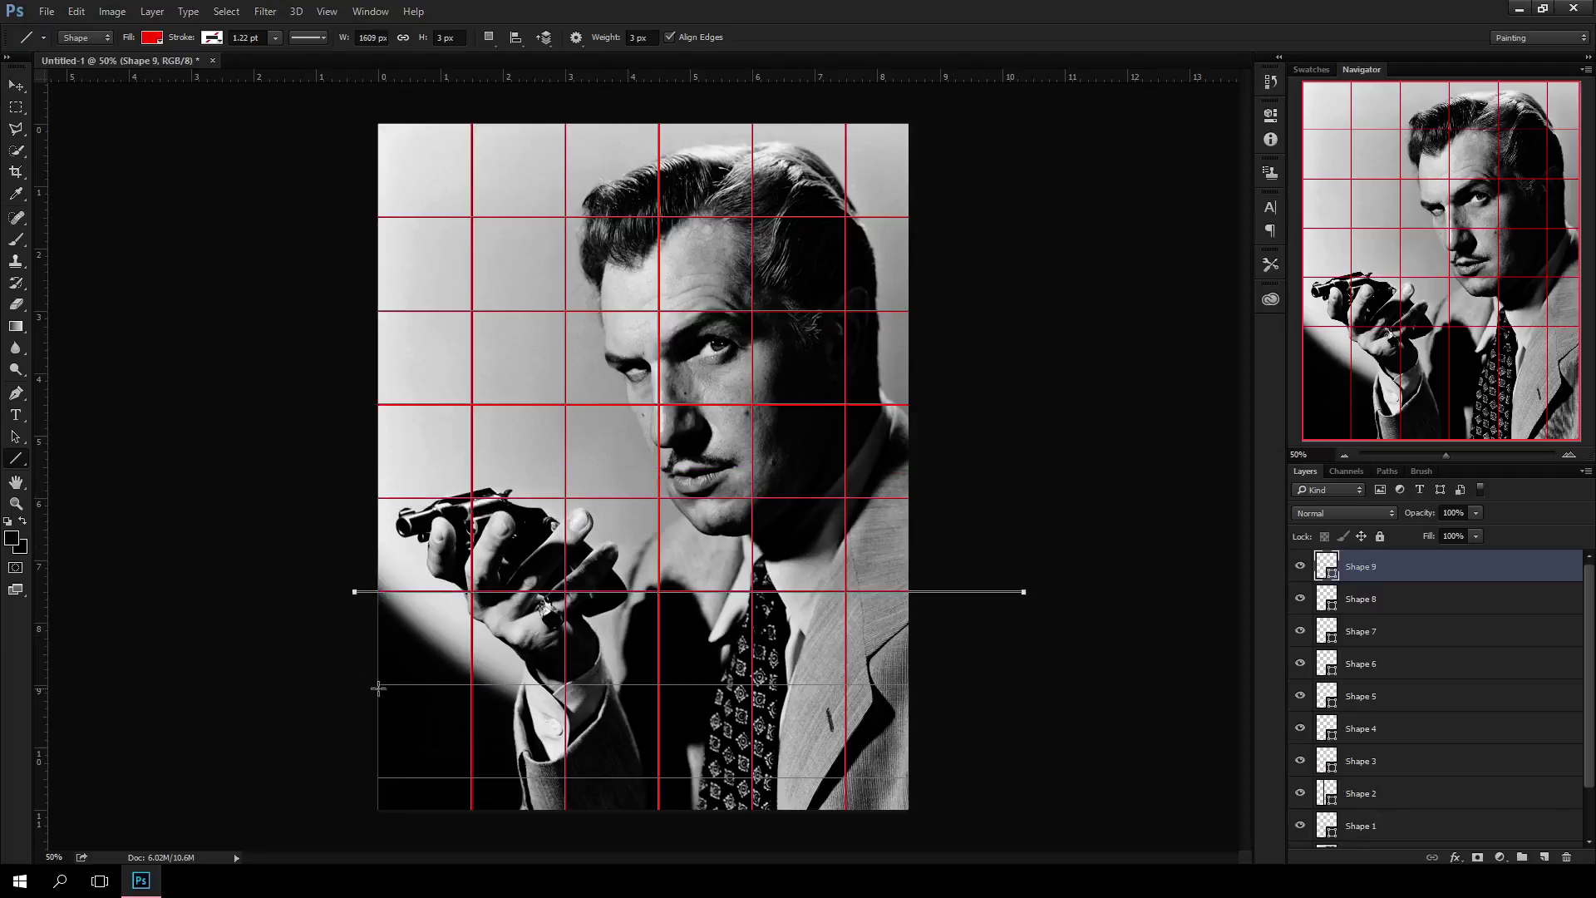
drag(352, 685, 914, 685)
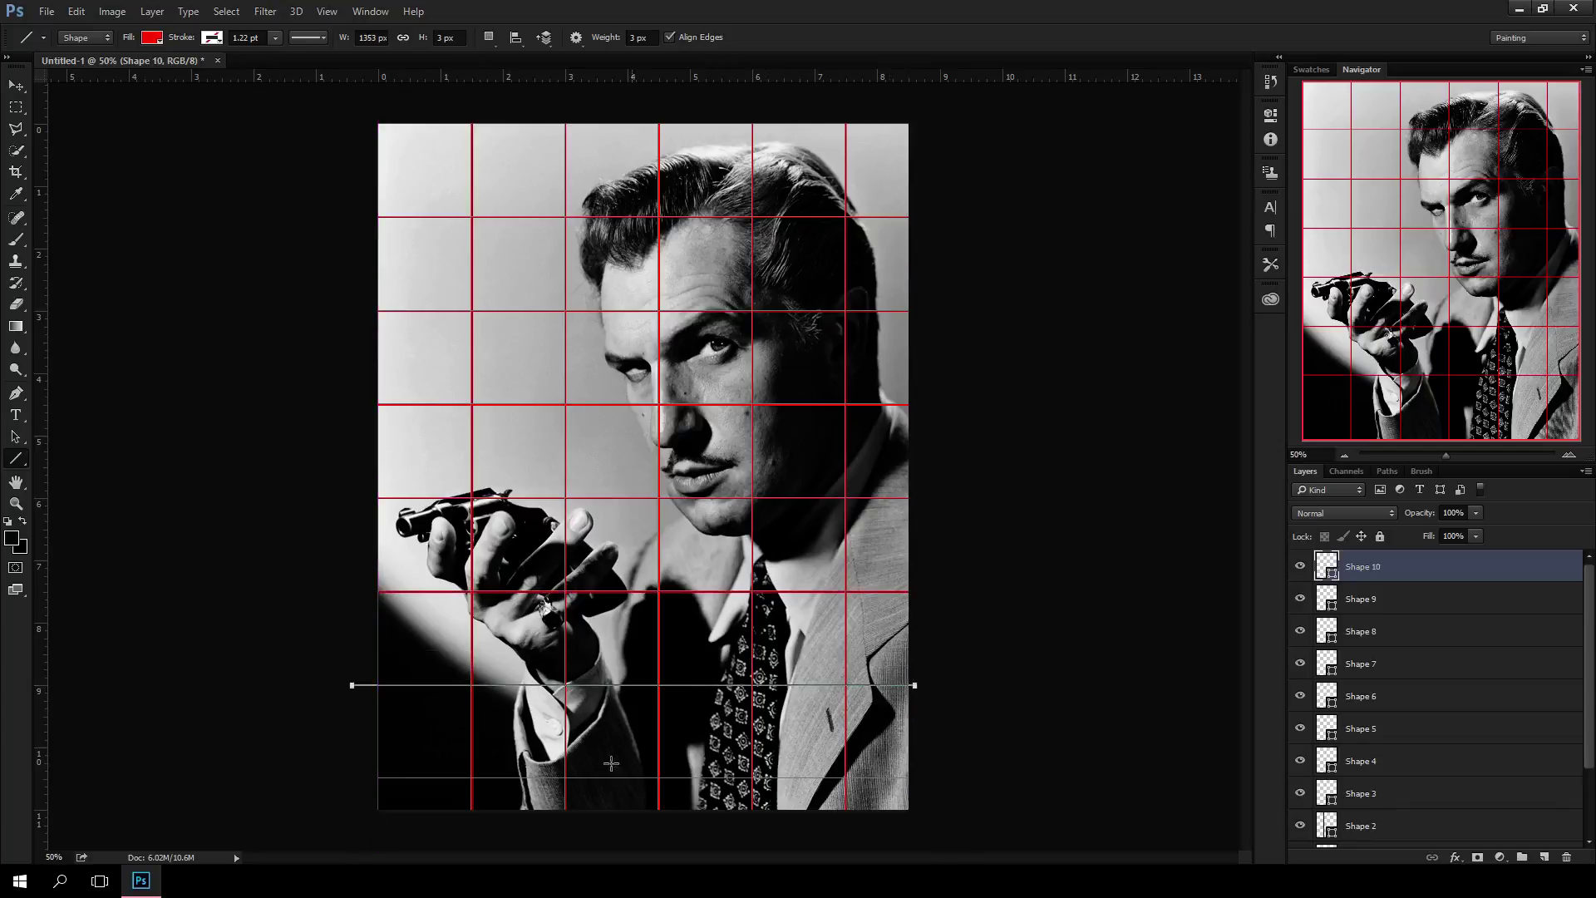
drag(356, 778, 928, 778)
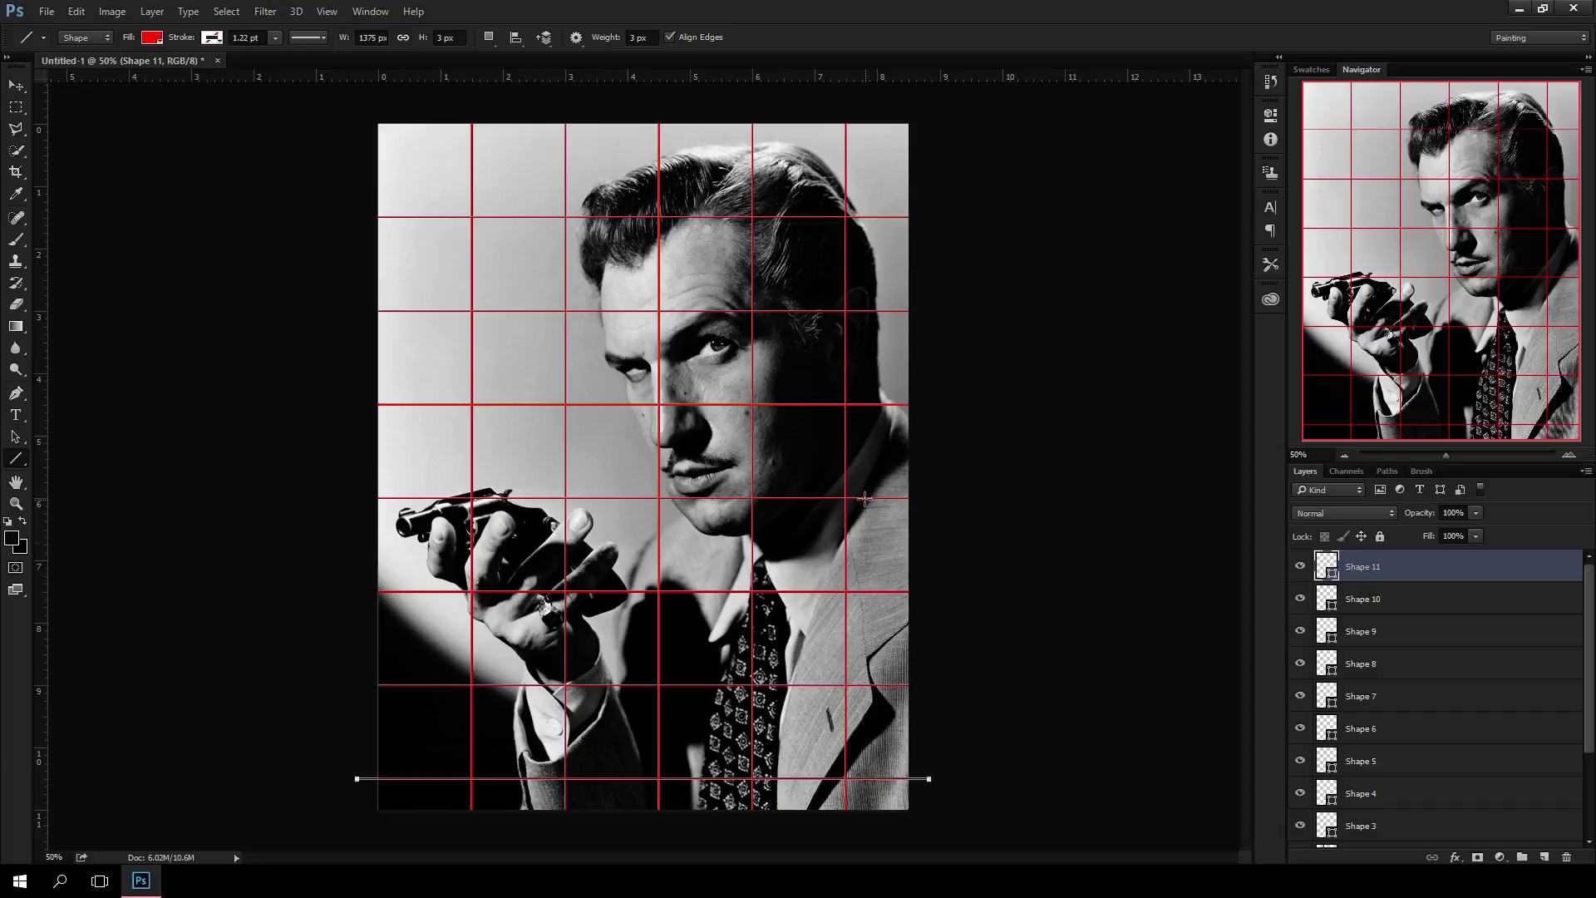
Draw four red diagonals across two-by-two grid squares on the face: two crossing at the forehead and two parallel ones over the nose and mouth.
scroll(850, 459, up, 2)
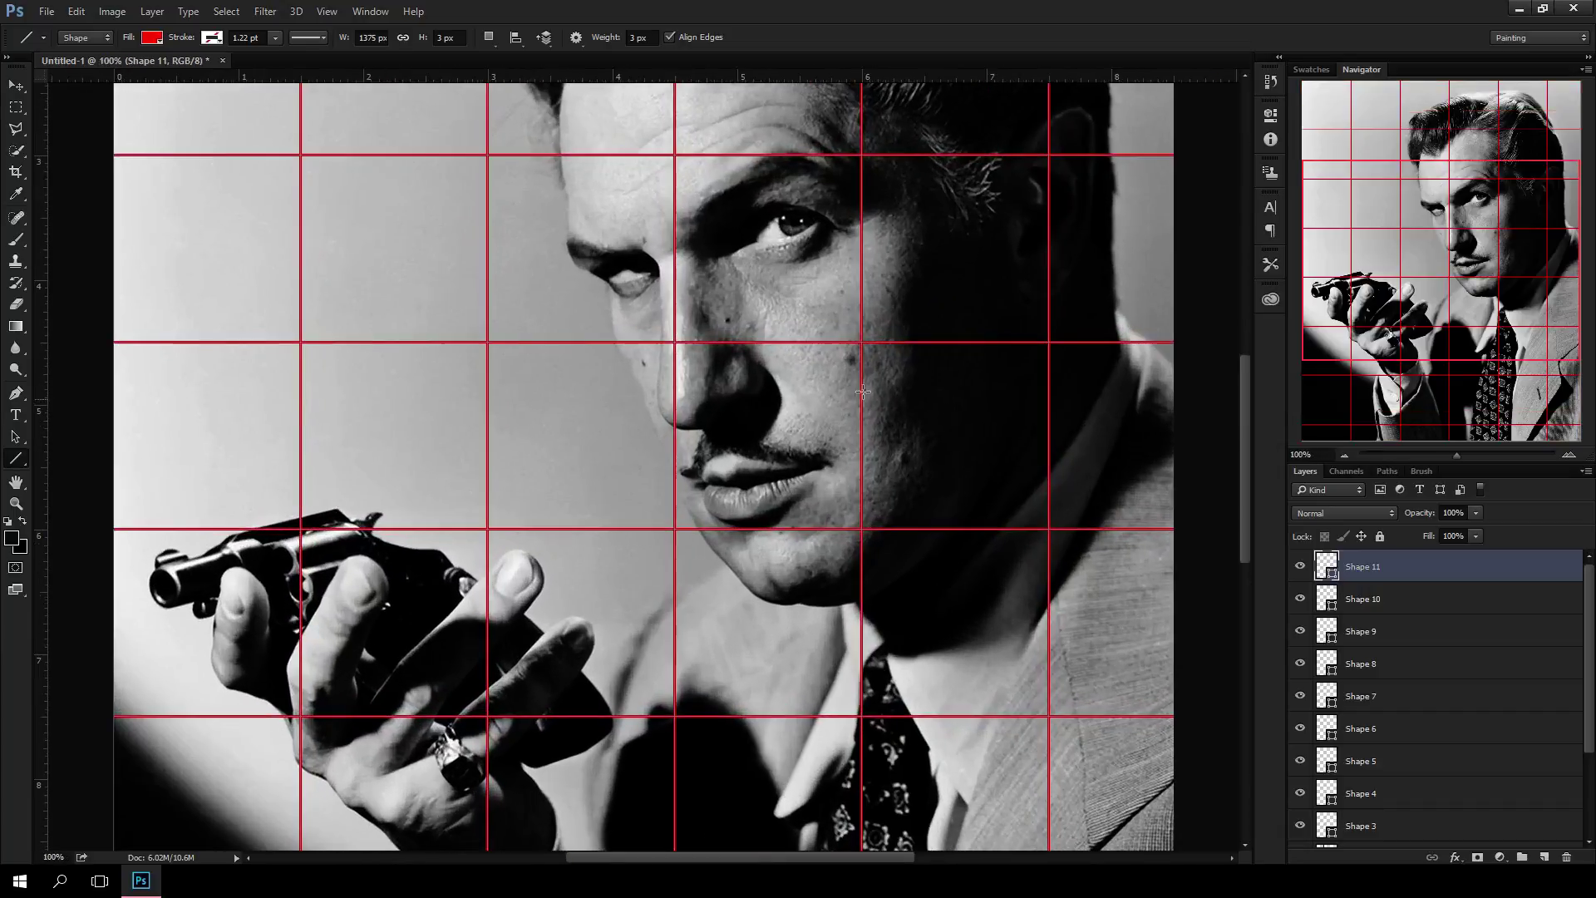
drag(874, 247, 668, 385)
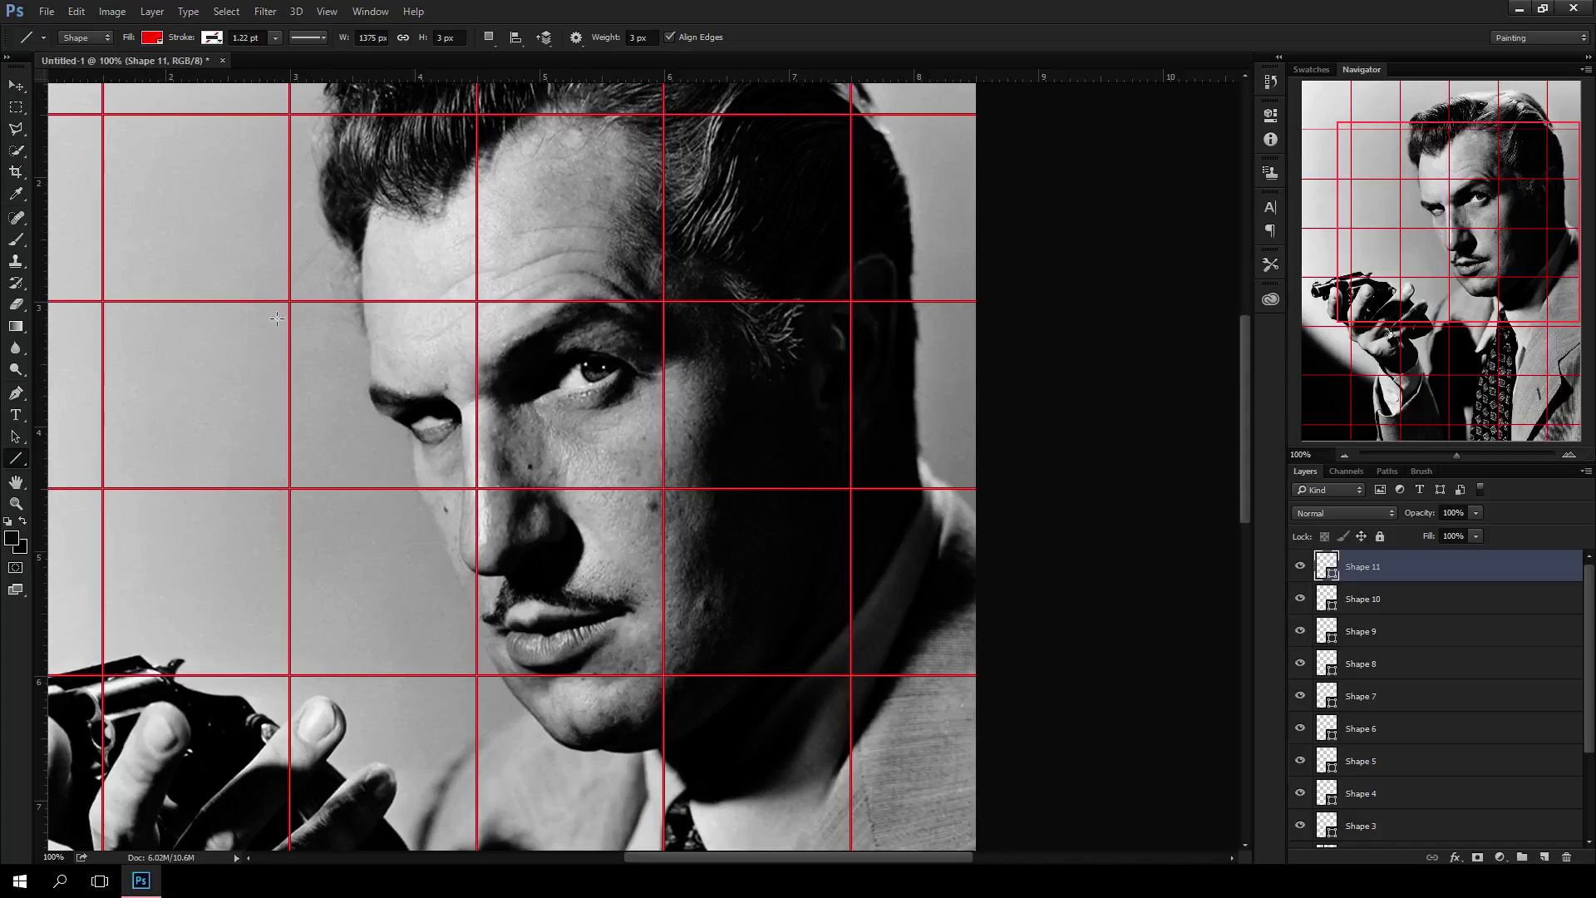
key(ctrl+minus)
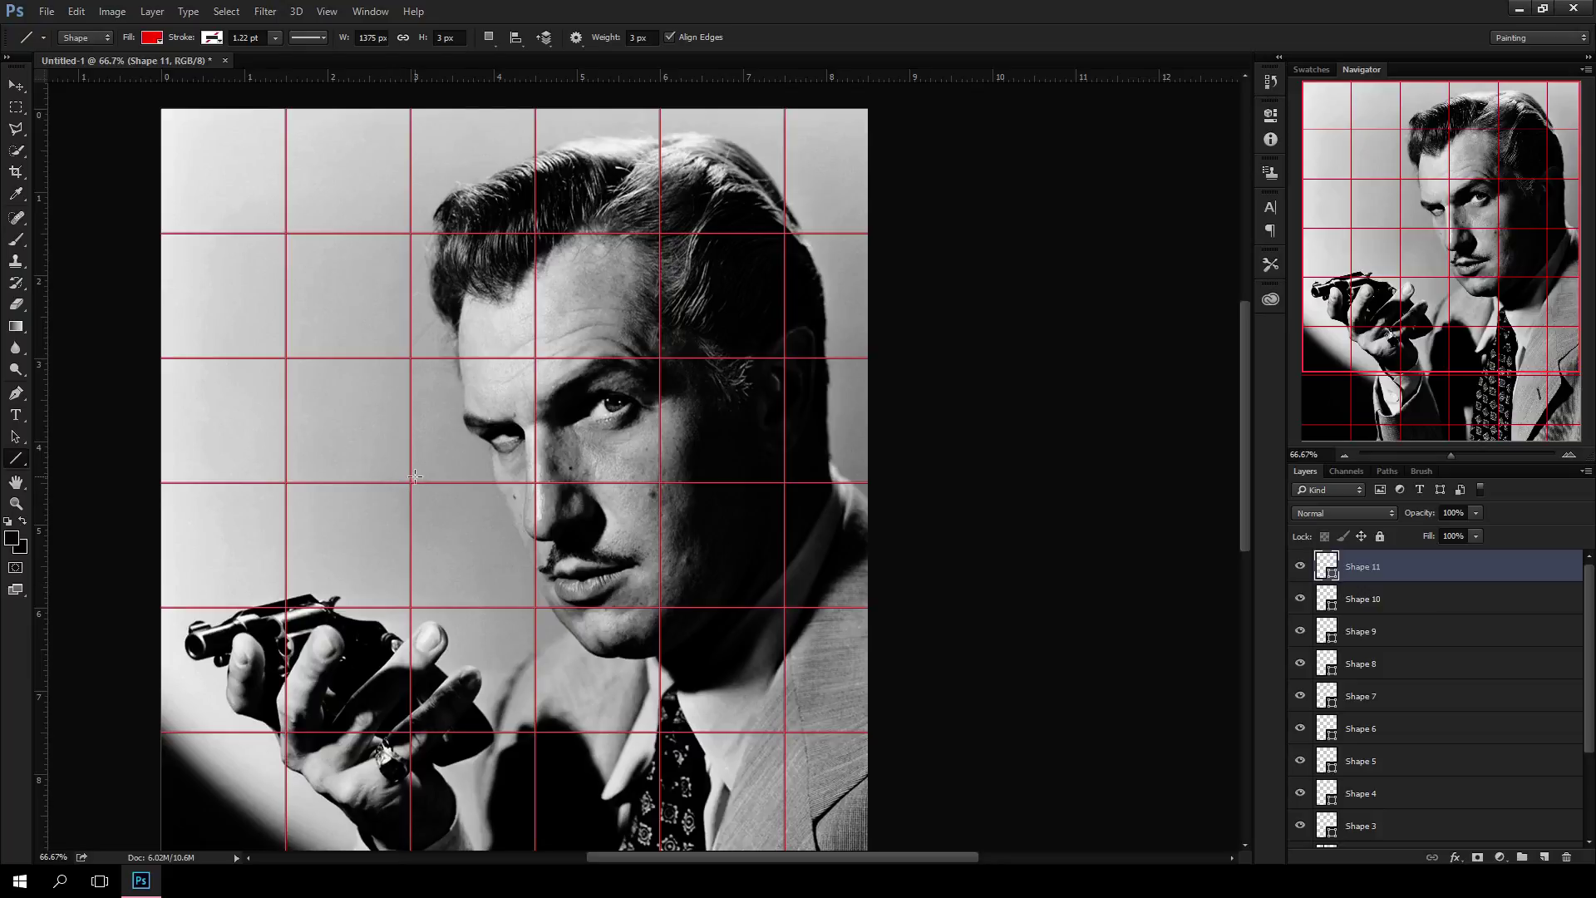
mouse_move(408, 483)
mouse_down()
mouse_move(634, 315)
mouse_move(675, 217)
mouse_move(661, 234)
mouse_up()
mouse_move(409, 233)
mouse_down()
mouse_move(660, 402)
mouse_move(712, 463)
mouse_move(661, 483)
mouse_up()
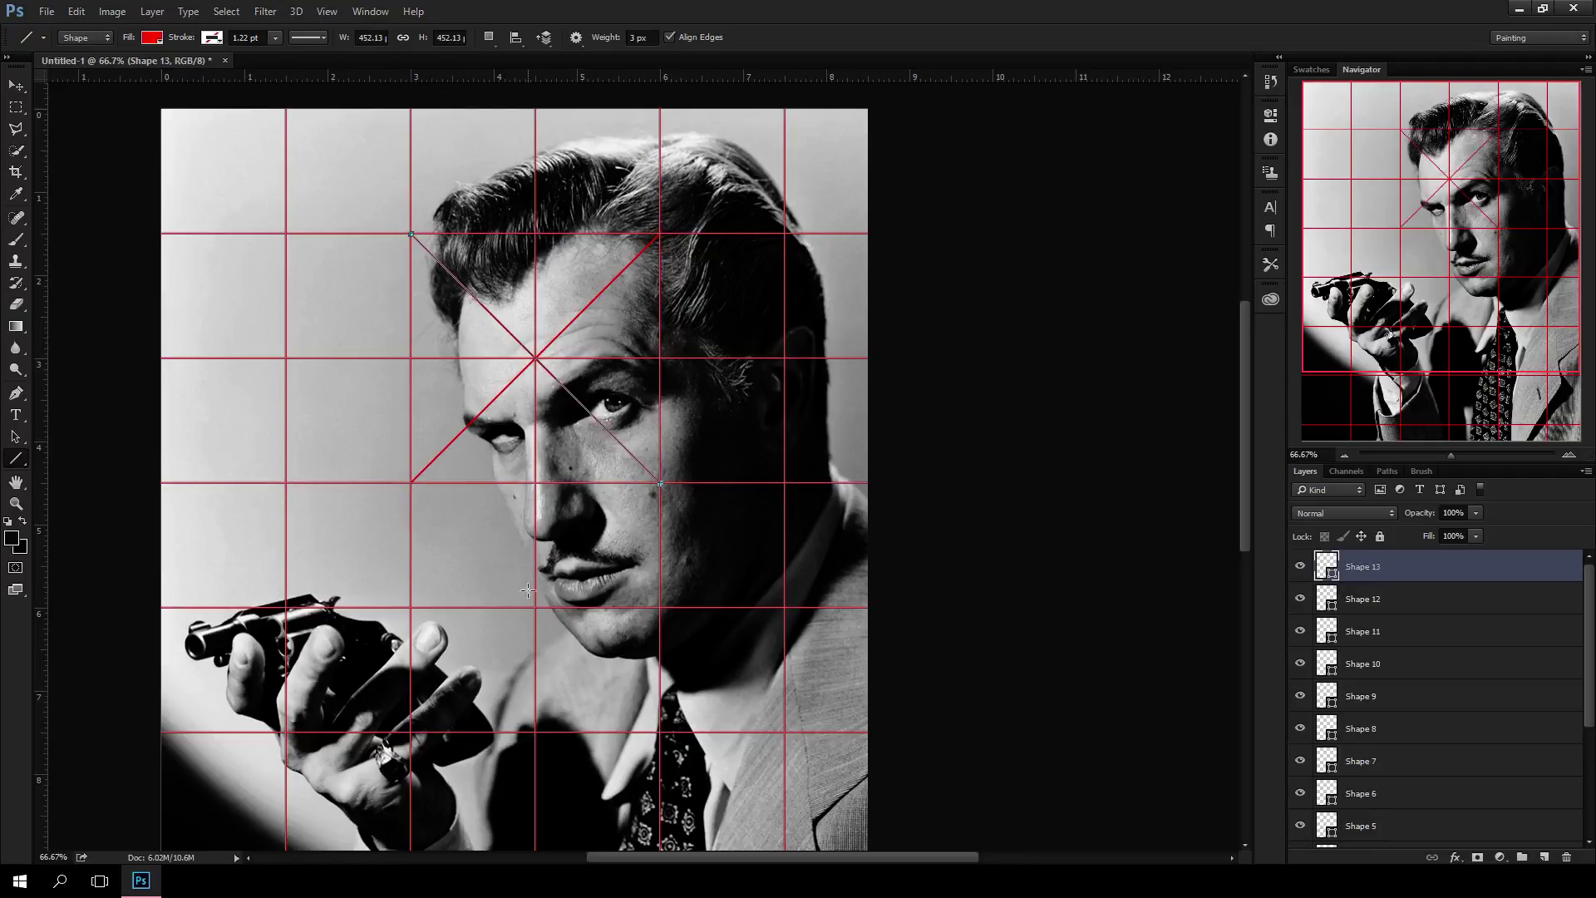
drag(536, 606, 785, 359)
drag(409, 607, 662, 359)
Draw four red diagonals over the gun and hand, forming two overlapping X shapes that each span two-by-two grid squares.
drag(570, 794, 630, 564)
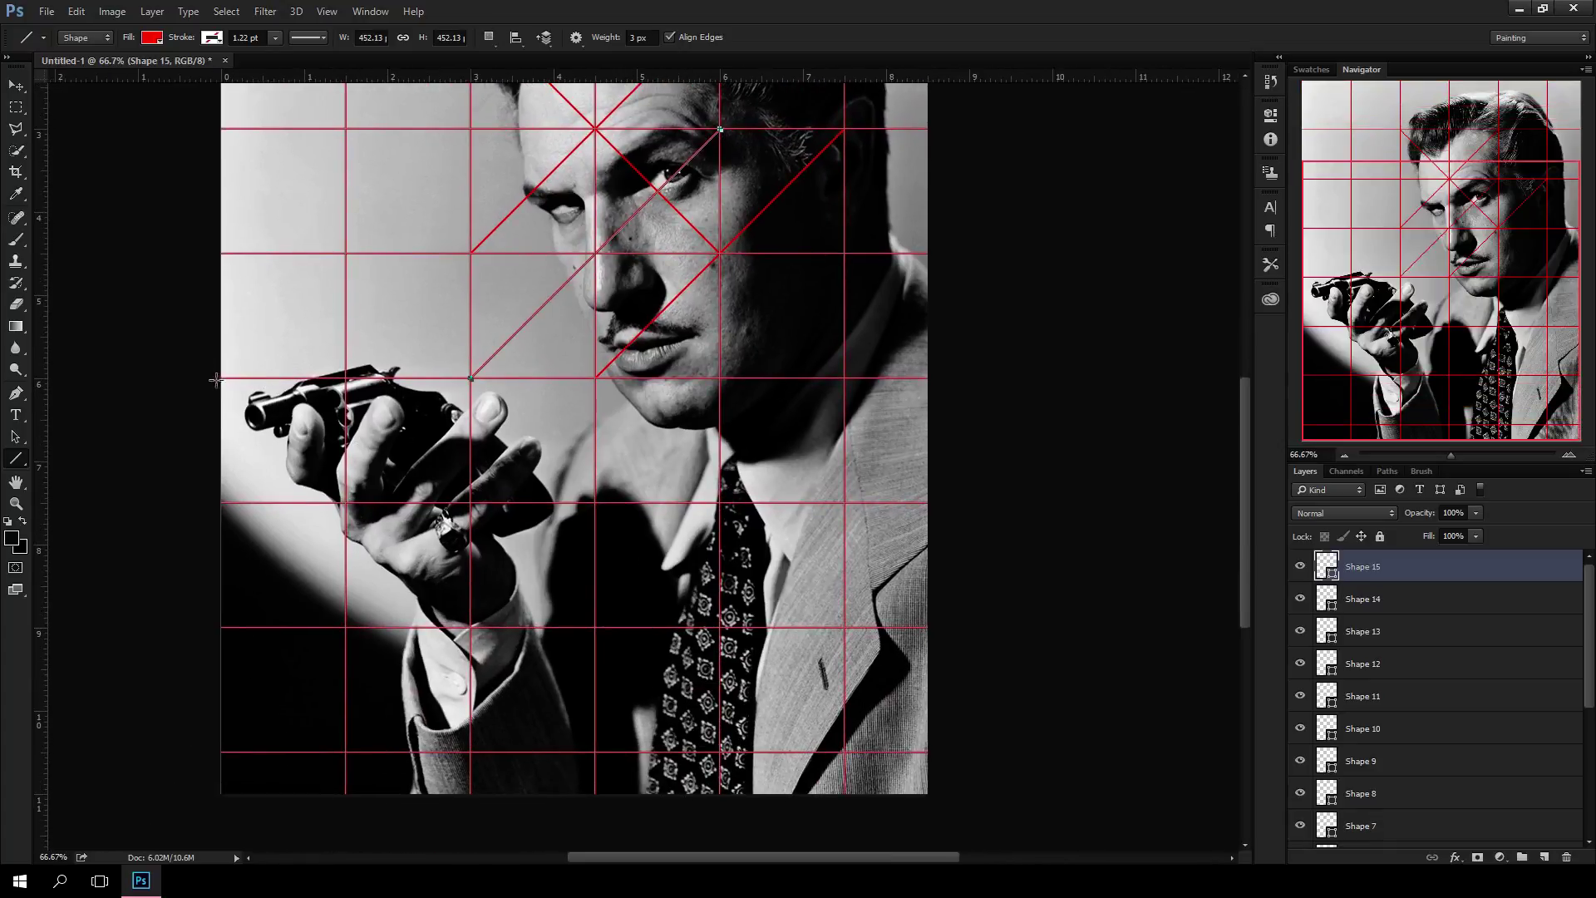
drag(222, 378, 487, 627)
mouse_move(348, 381)
mouse_down()
mouse_move(586, 525)
mouse_move(619, 559)
mouse_move(597, 628)
mouse_up()
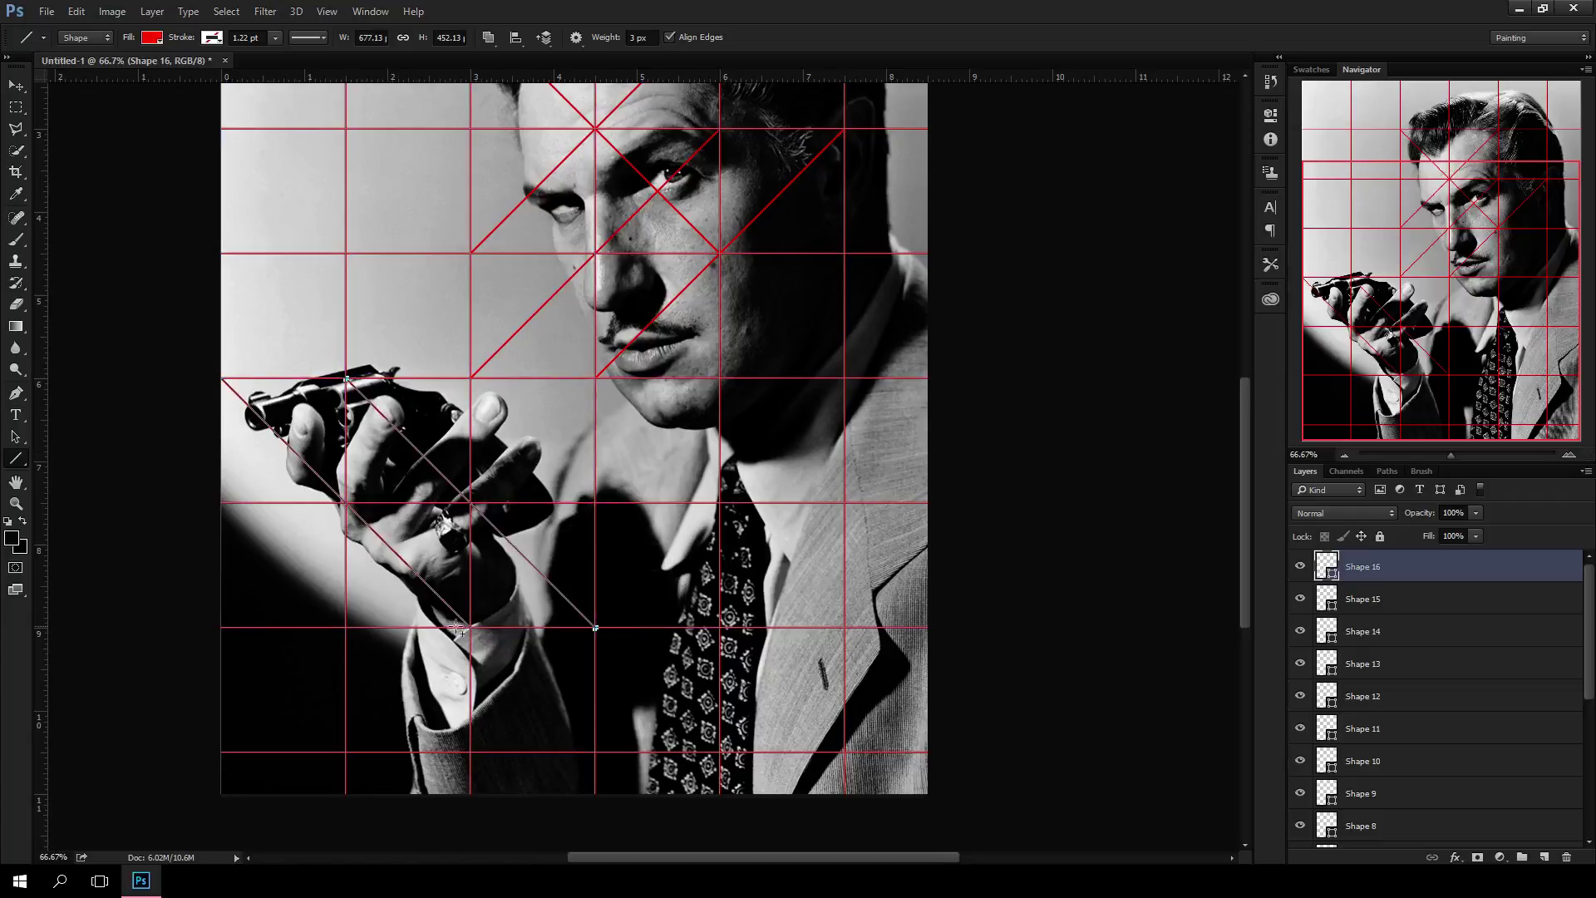
drag(347, 628, 595, 379)
mouse_move(221, 628)
mouse_down()
mouse_move(390, 461)
mouse_move(549, 370)
mouse_move(547, 384)
mouse_up()
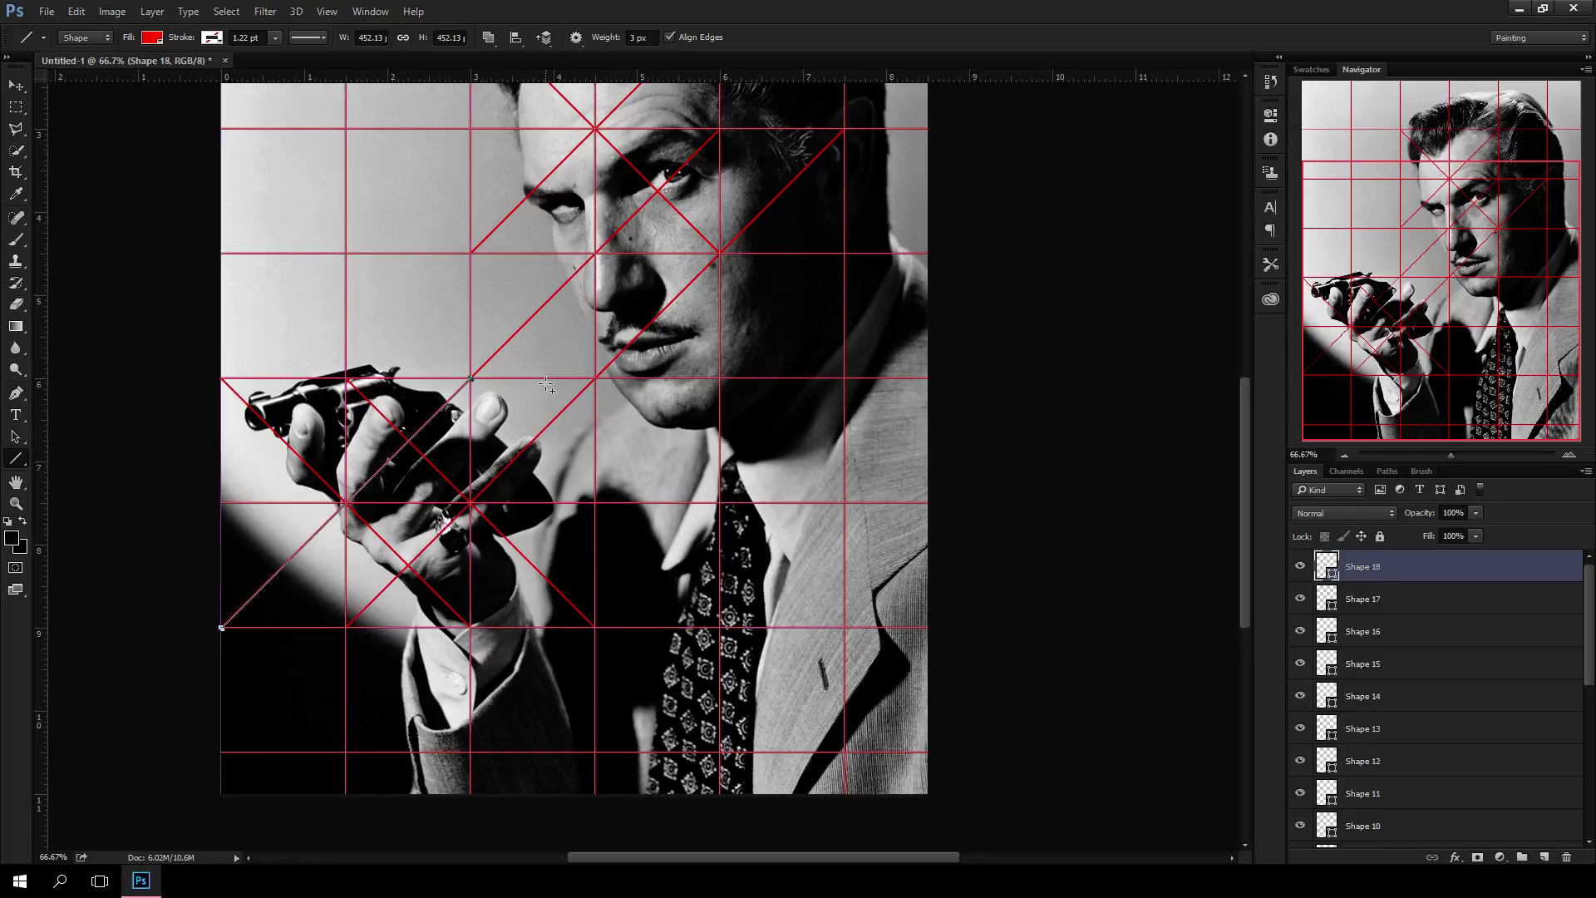
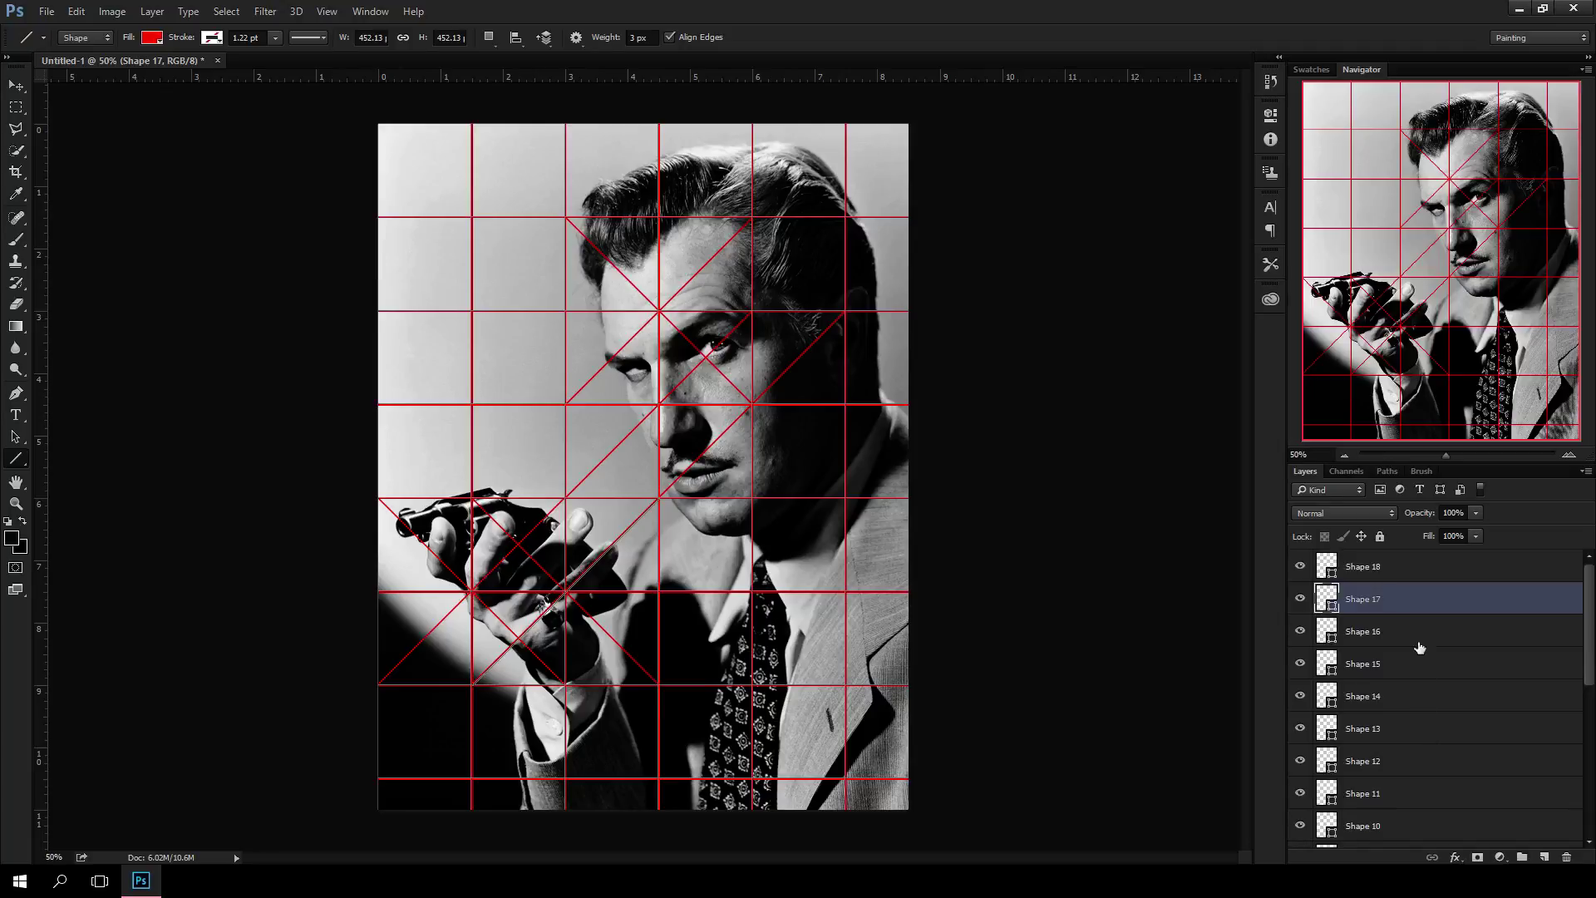
Merge all the line shape layers, from Shape 18 down to Shape 1, into a single shape layer.
click(1414, 569)
scroll(1425, 690, down, 5)
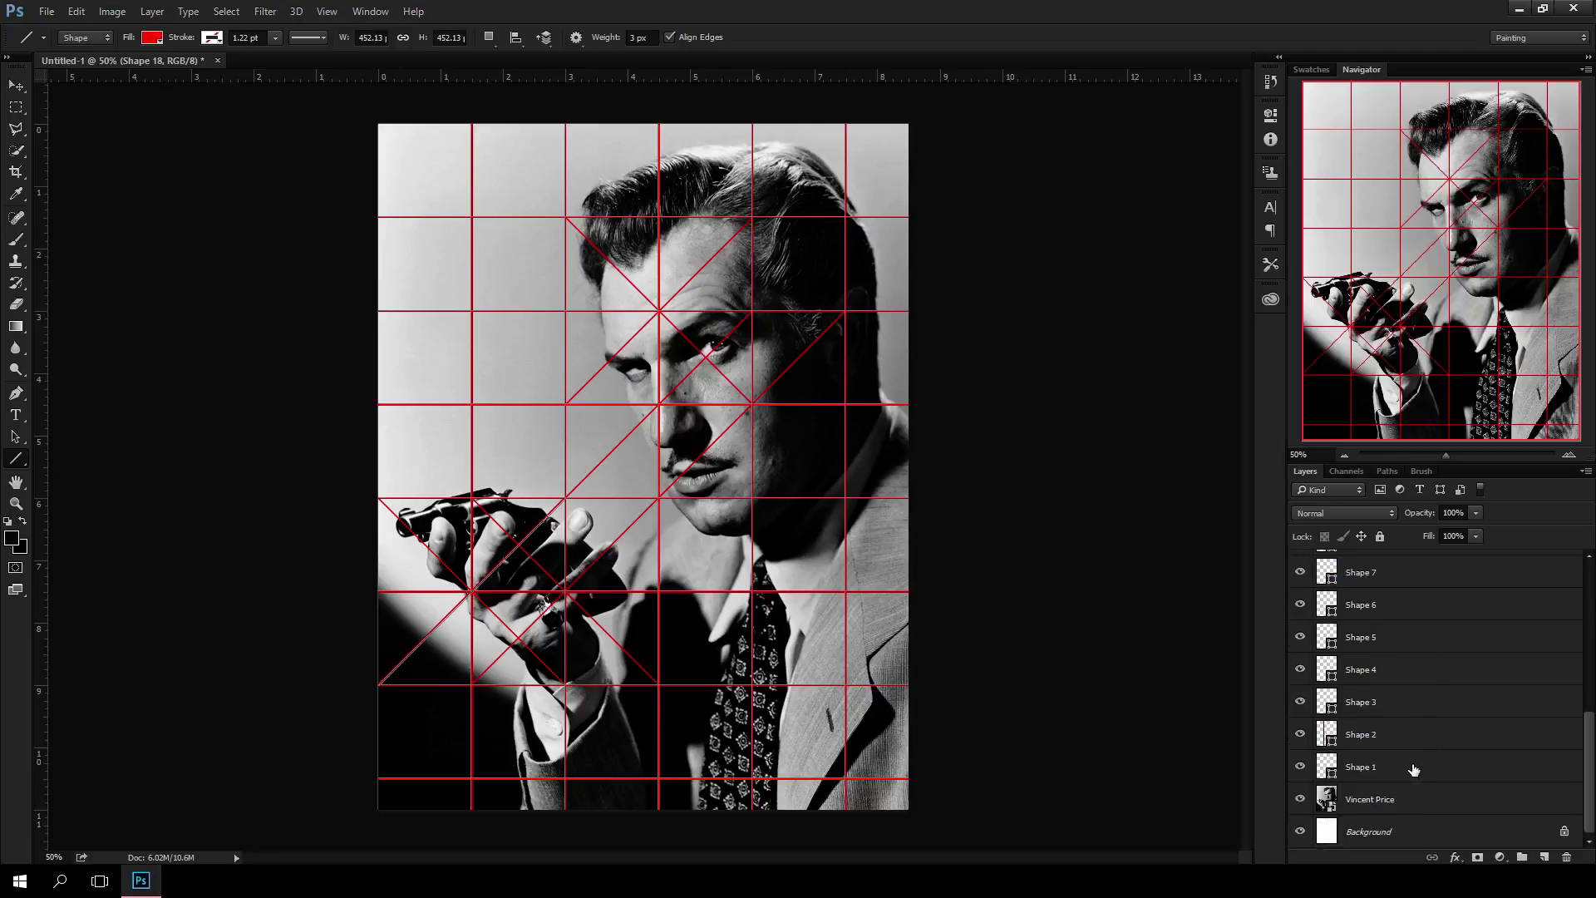
shift+click(1410, 766)
right_click(1408, 769)
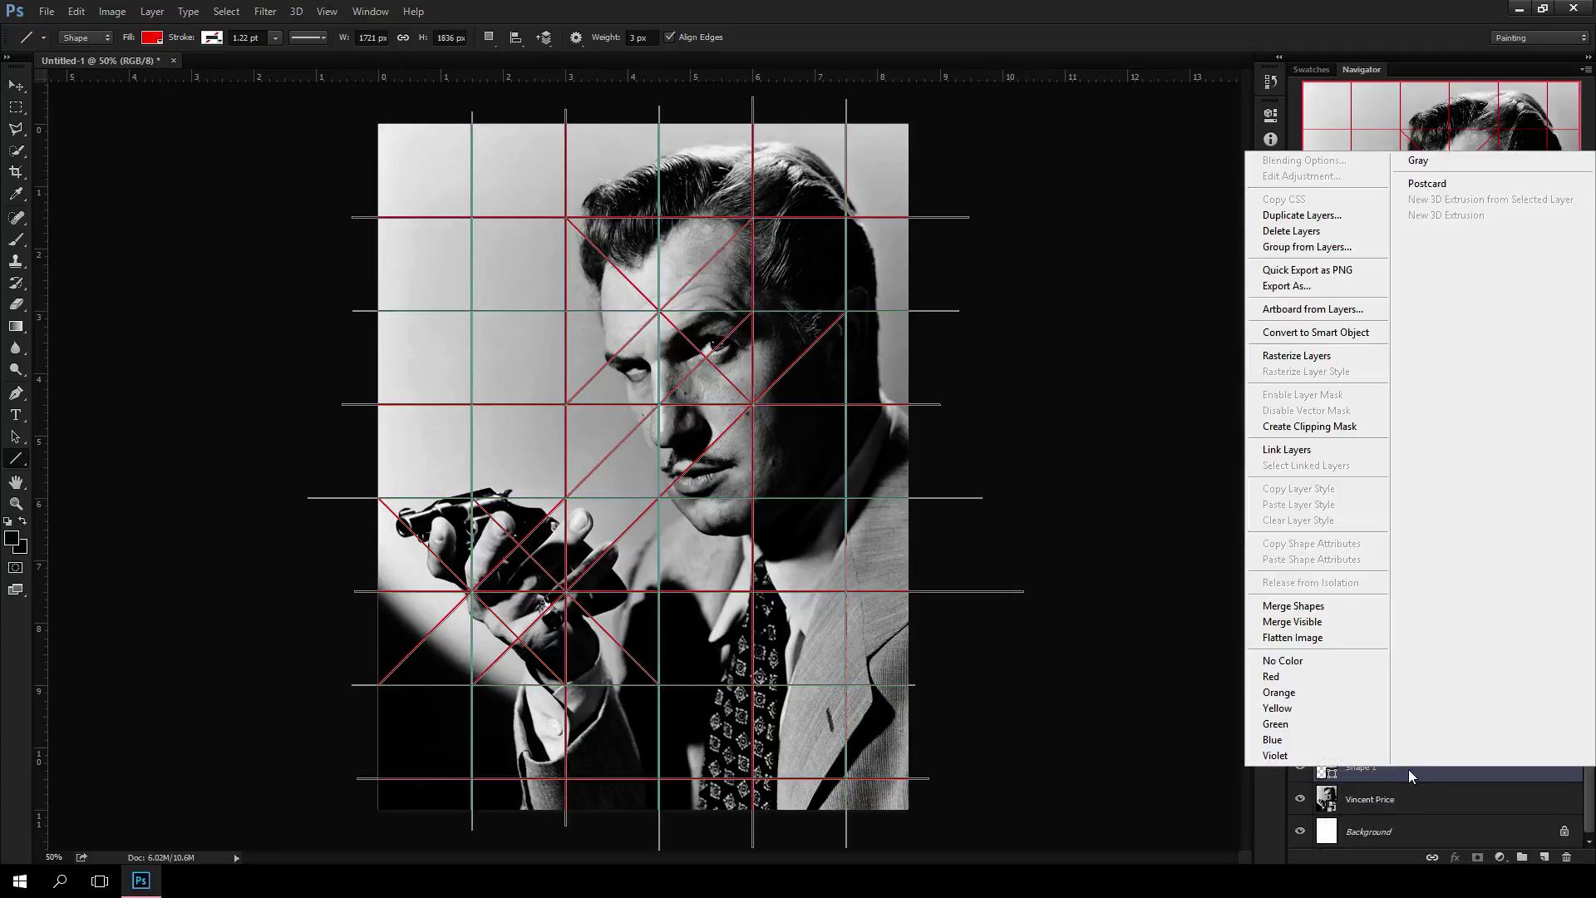
click(1362, 606)
Rename the merged shape layer as Grid and select the Vincent Price photo layer.
double_click(1364, 568)
text(Grid)
key(Return)
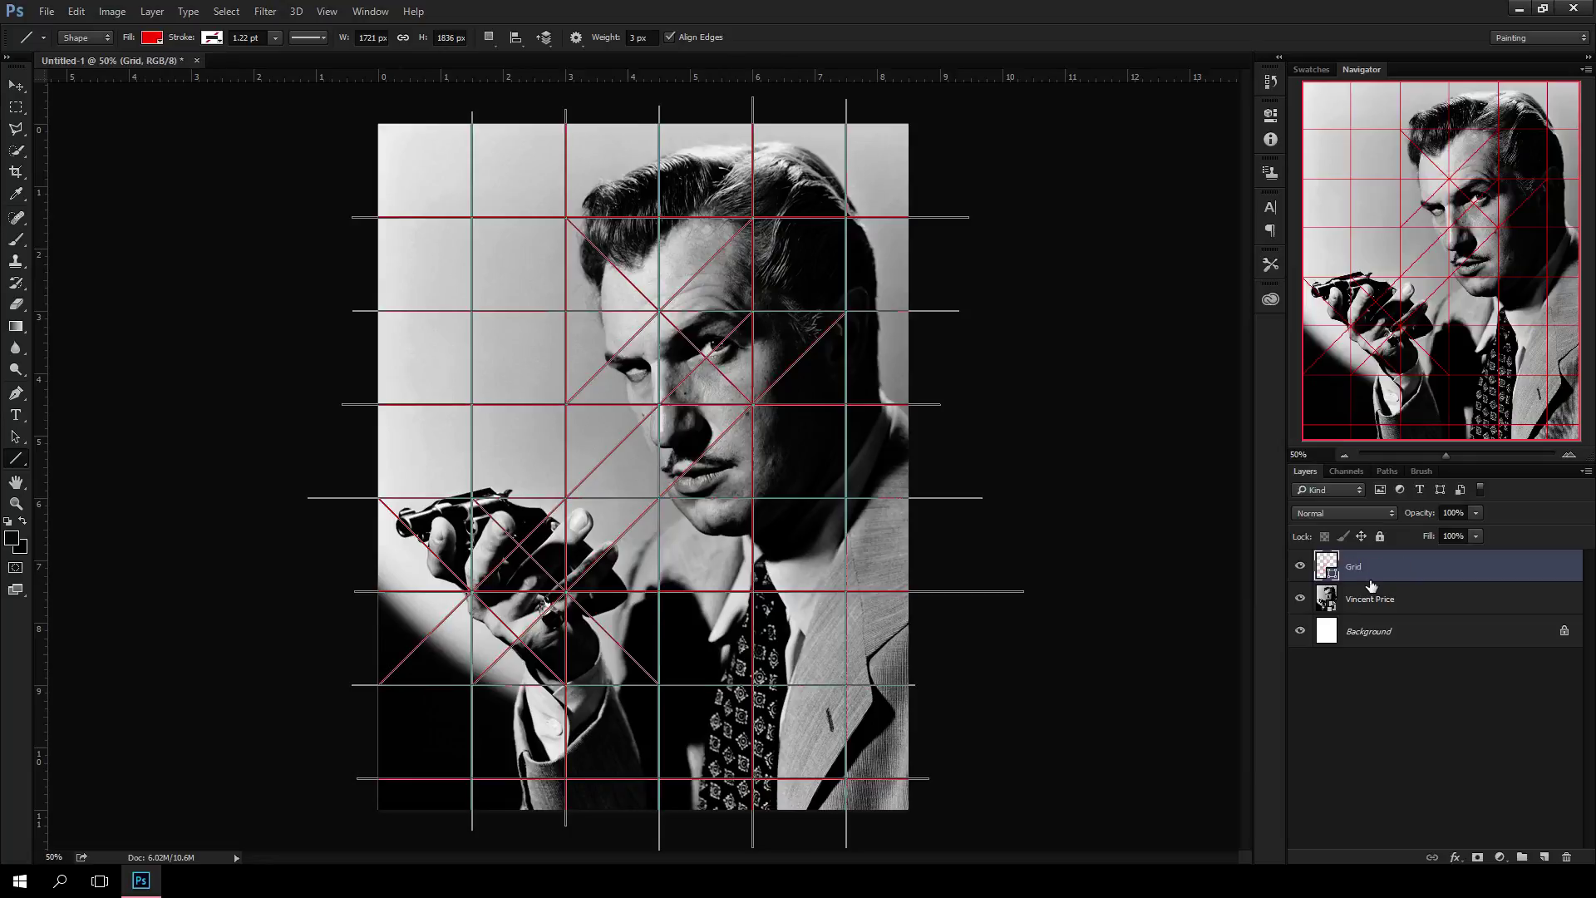
click(1385, 607)
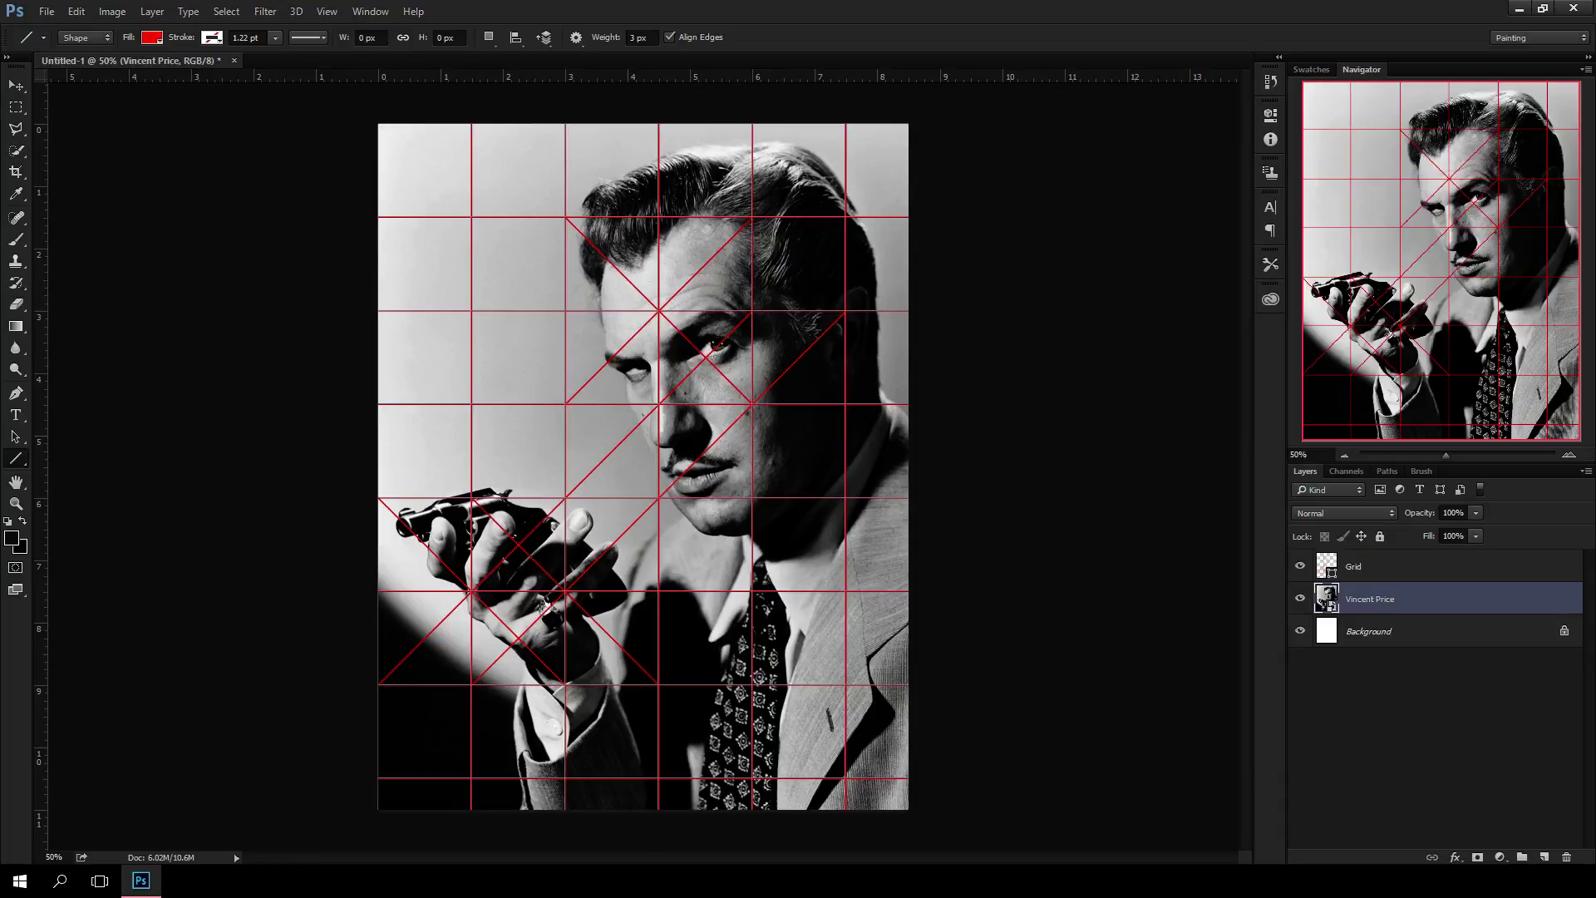
Save the gridded photo to the Desktop as a JPEG named vincent price grid.
click(46, 12)
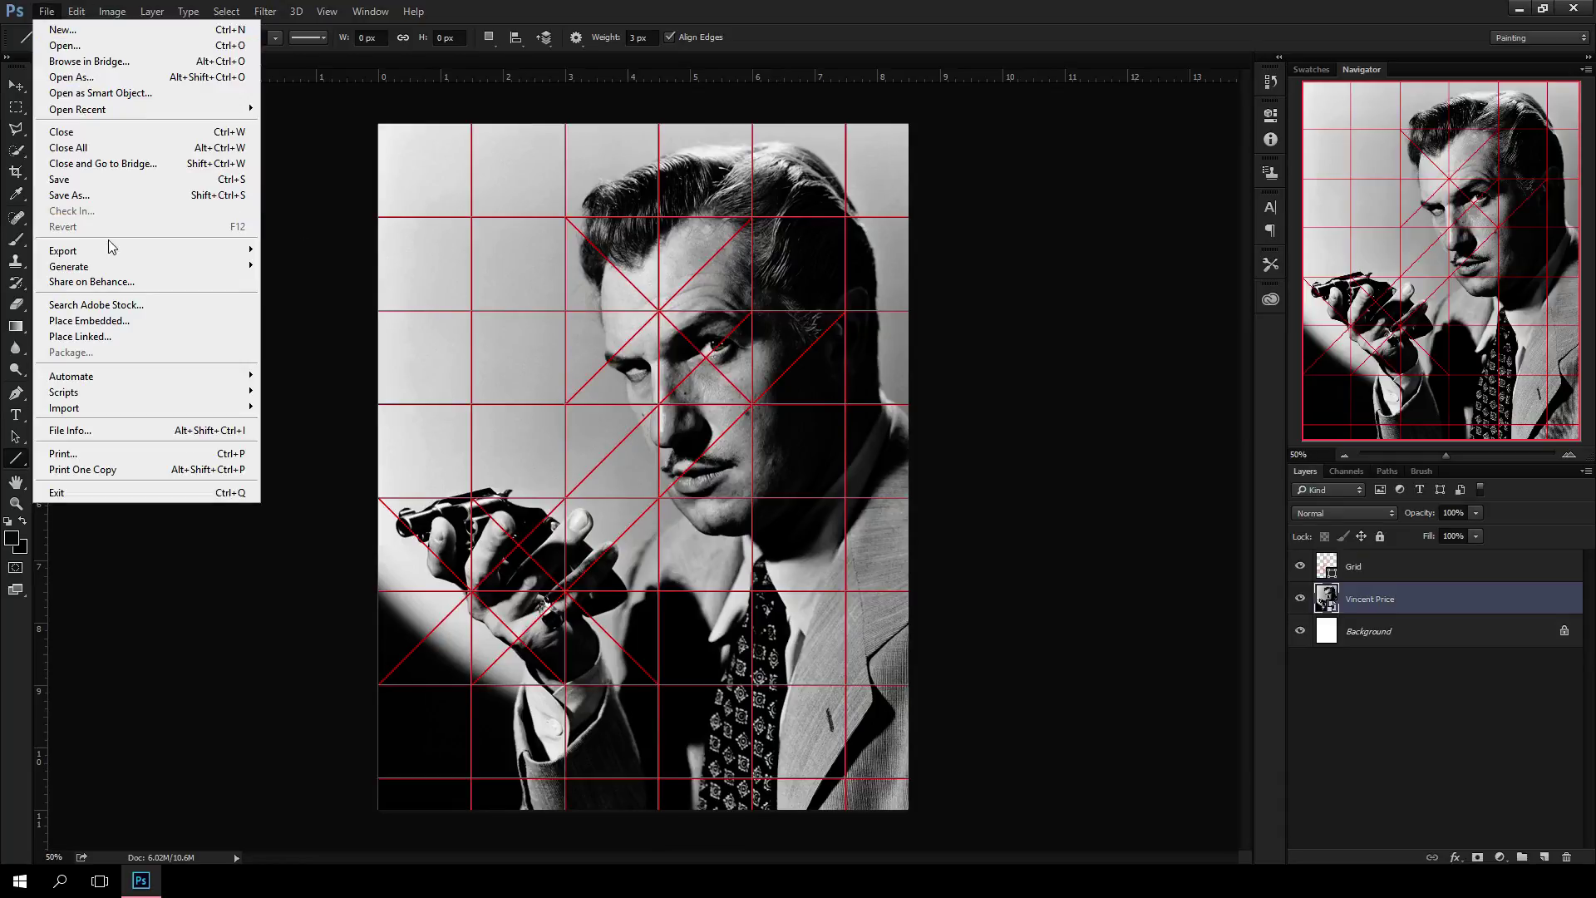
click(103, 196)
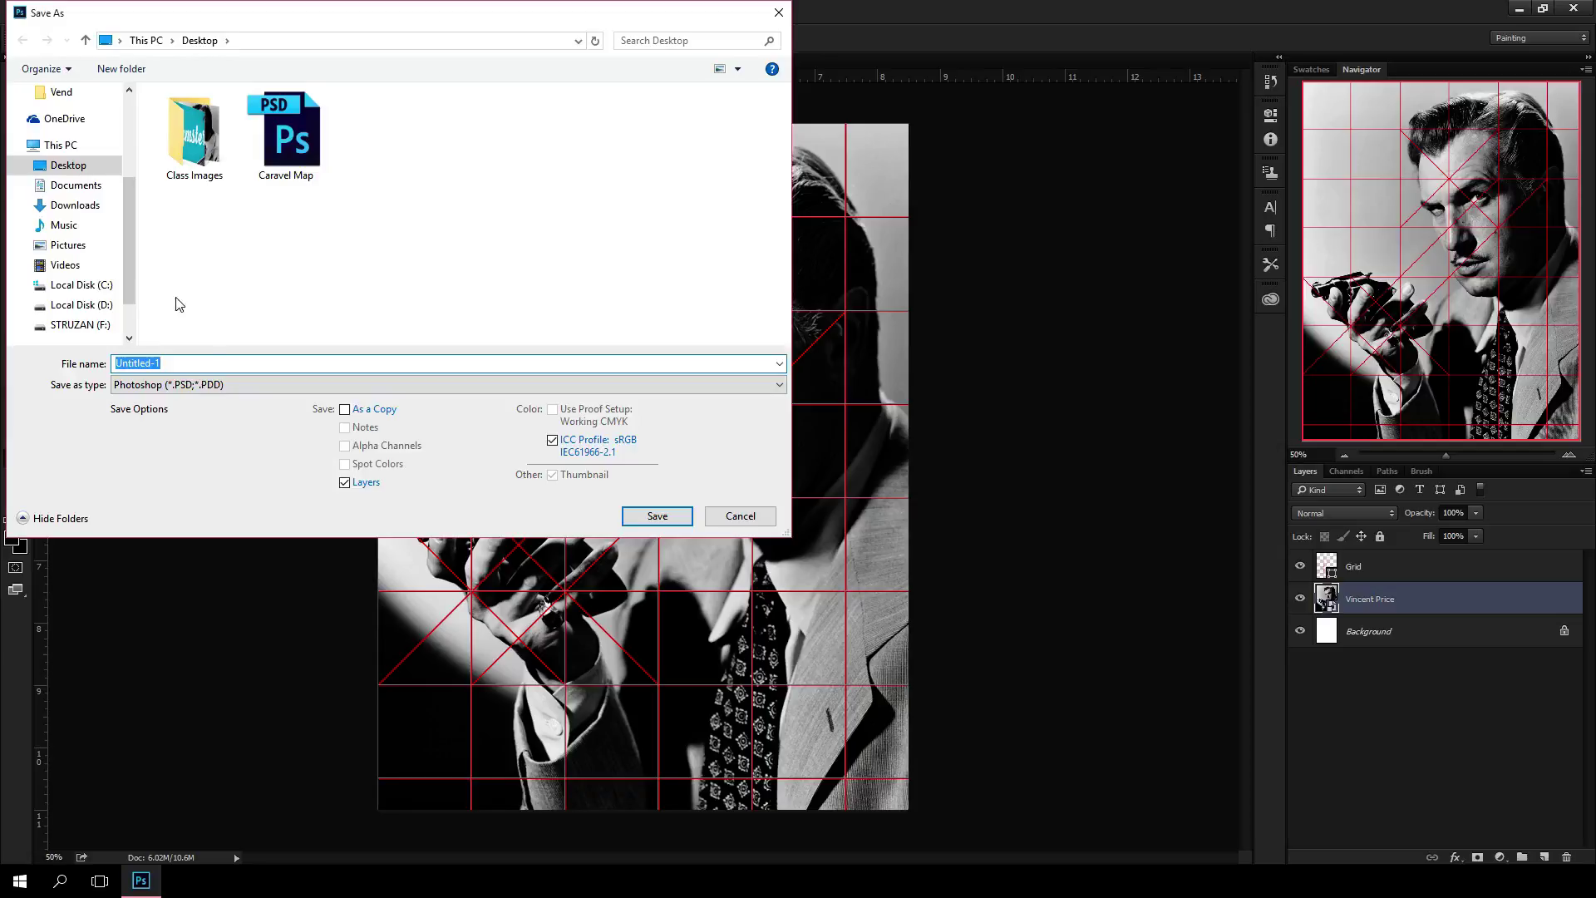
click(233, 385)
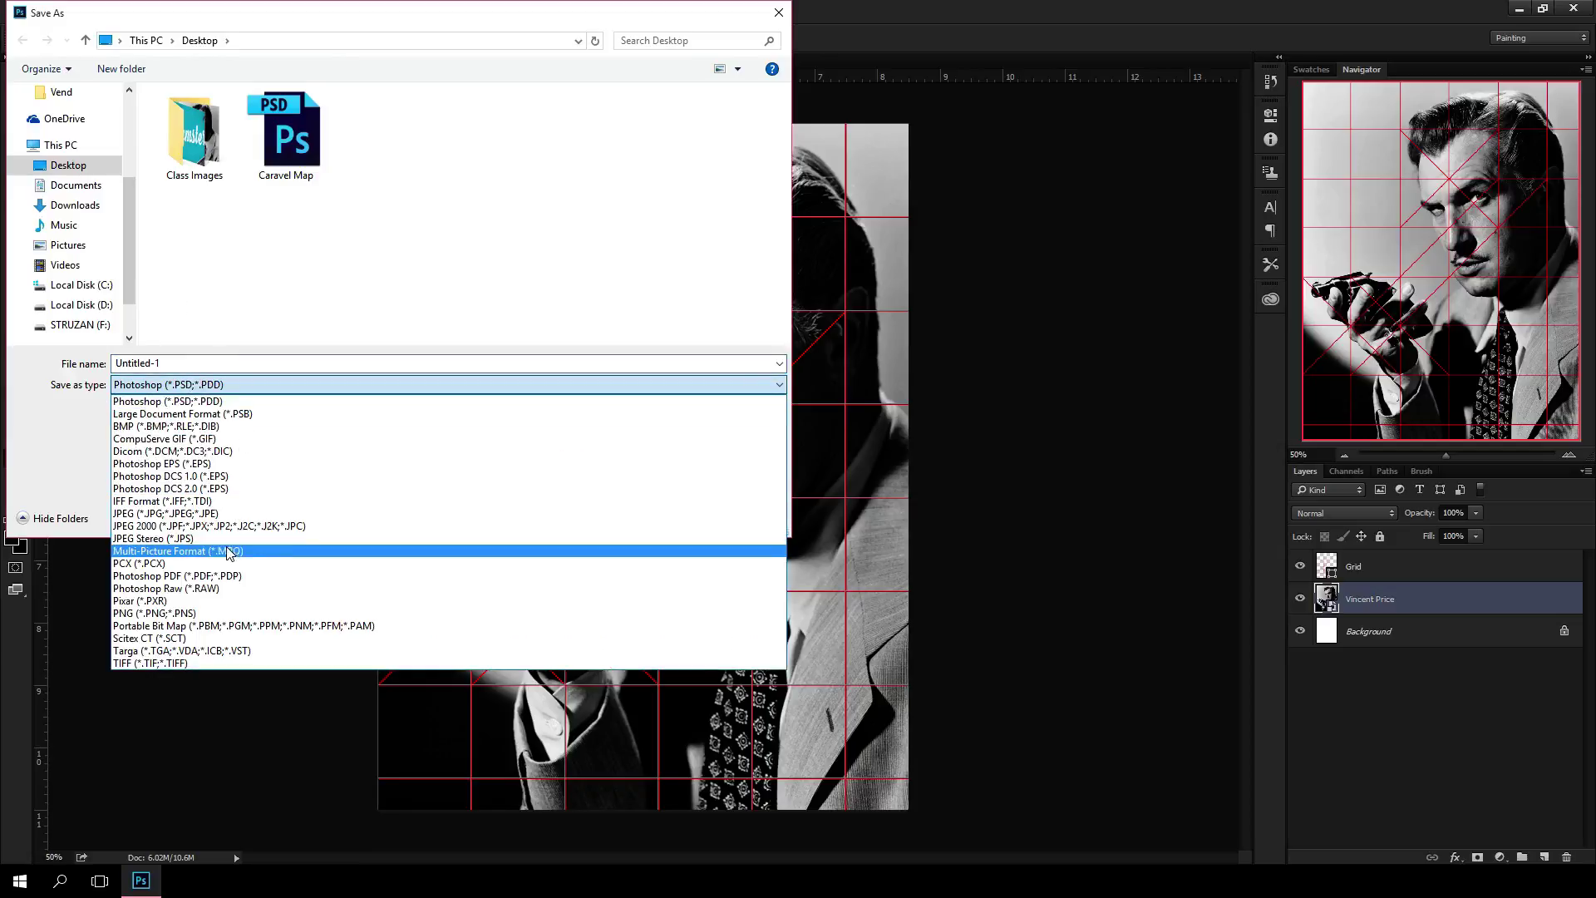
click(200, 513)
text(vincent price)
key(Return)
Delete the Vincent Price photo layer from the layered document.
key(ctrl+shift+e)
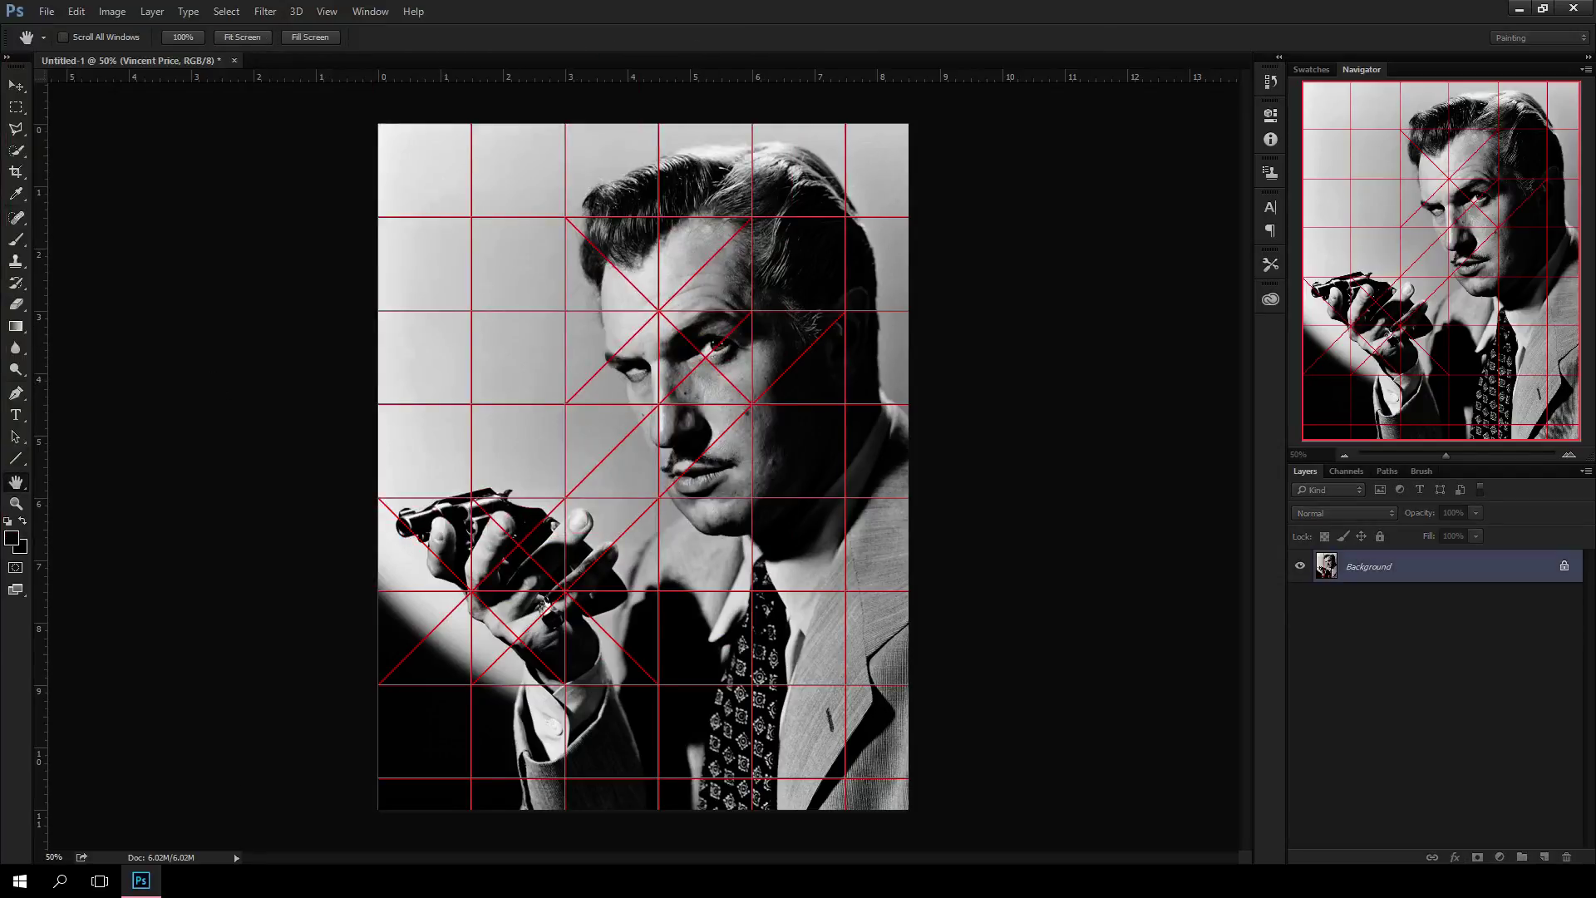
key(ctrl+z)
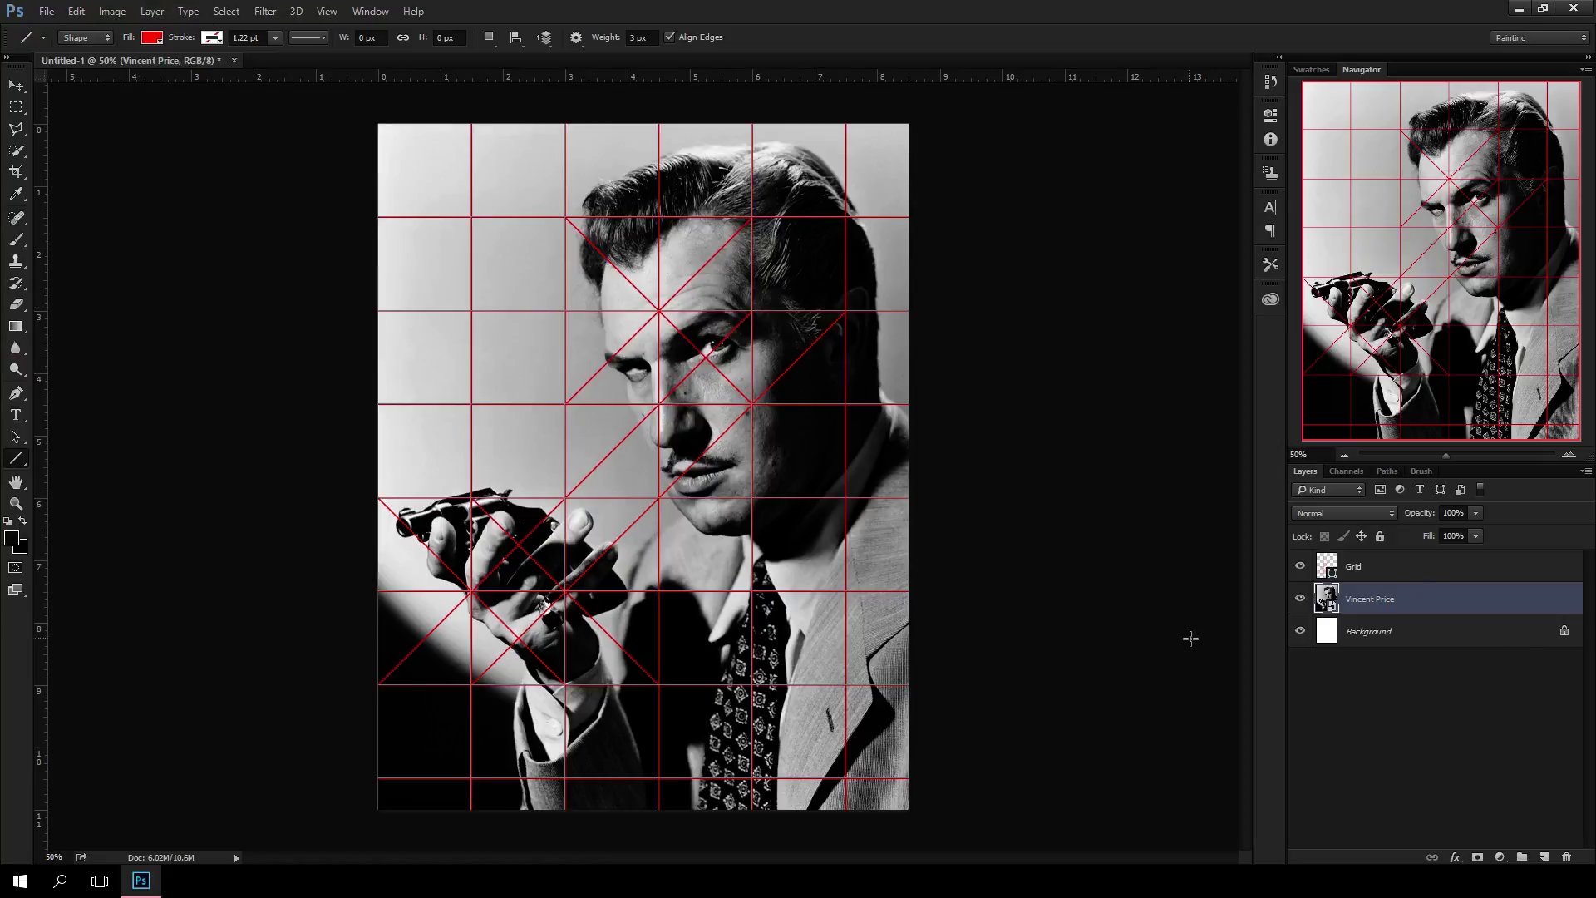
key(Delete)
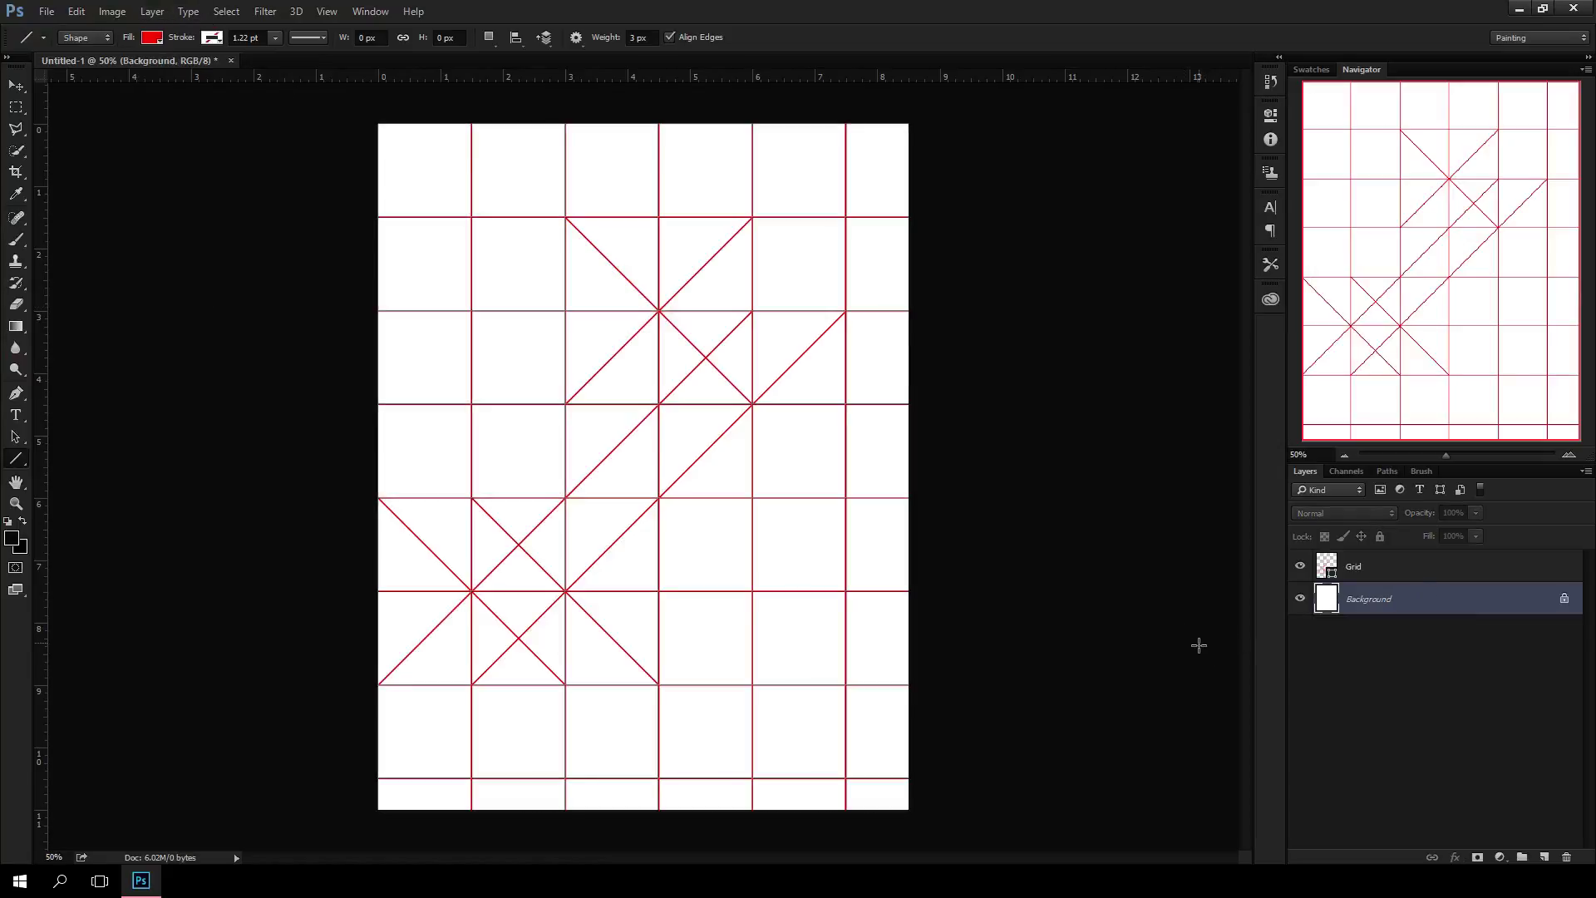
Undock the grid document into its own floating window and enlarge it to show the whole page.
drag(166, 60, 192, 123)
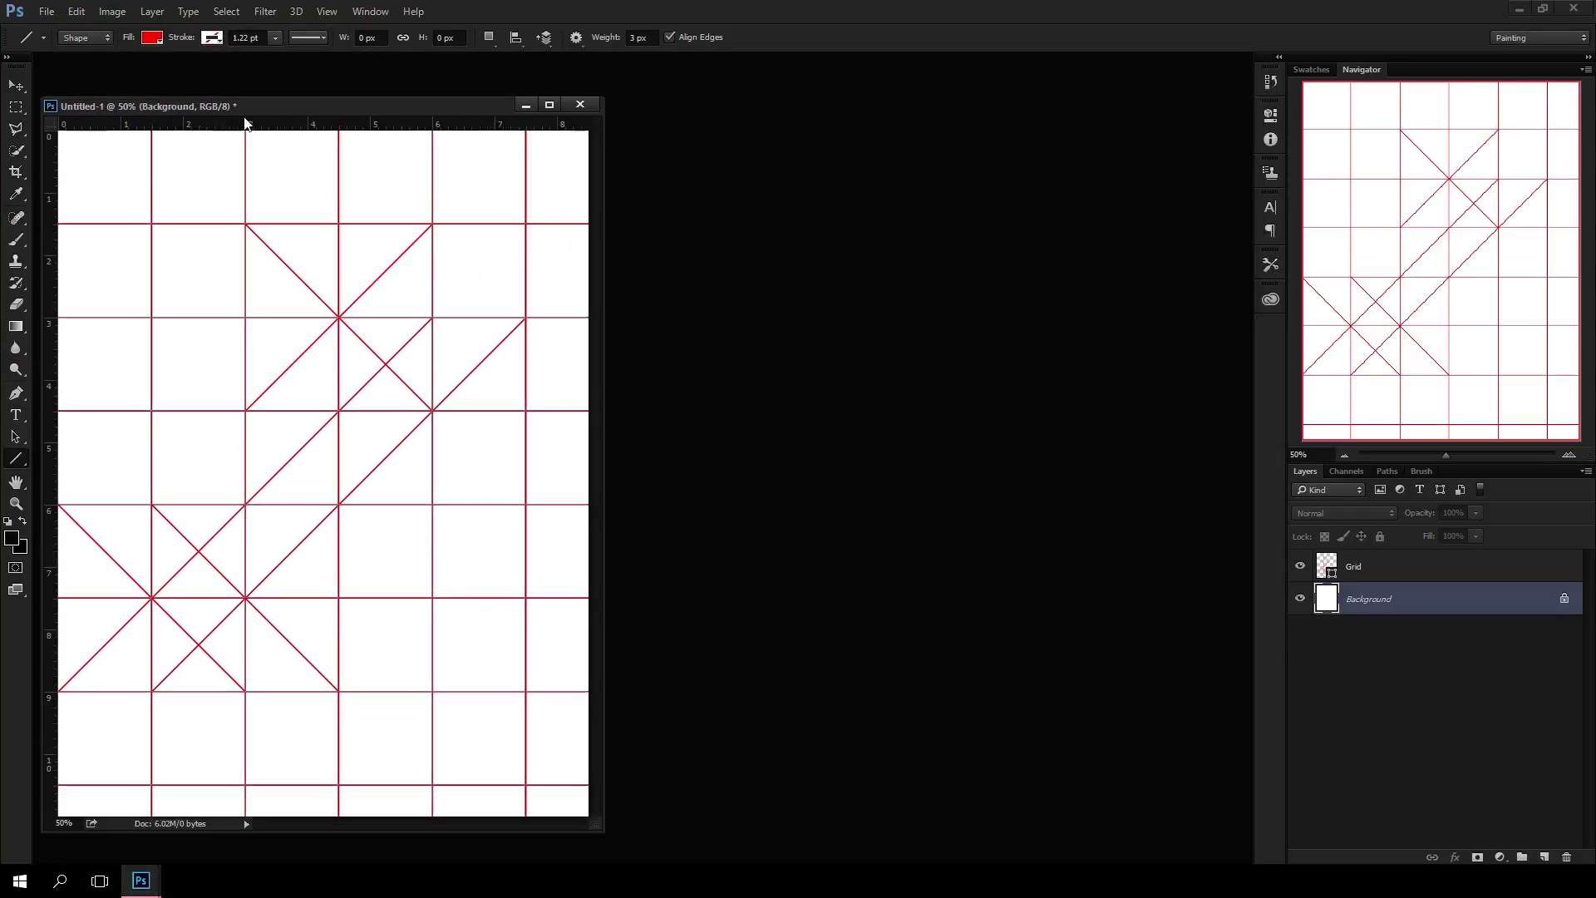
drag(329, 106, 331, 76)
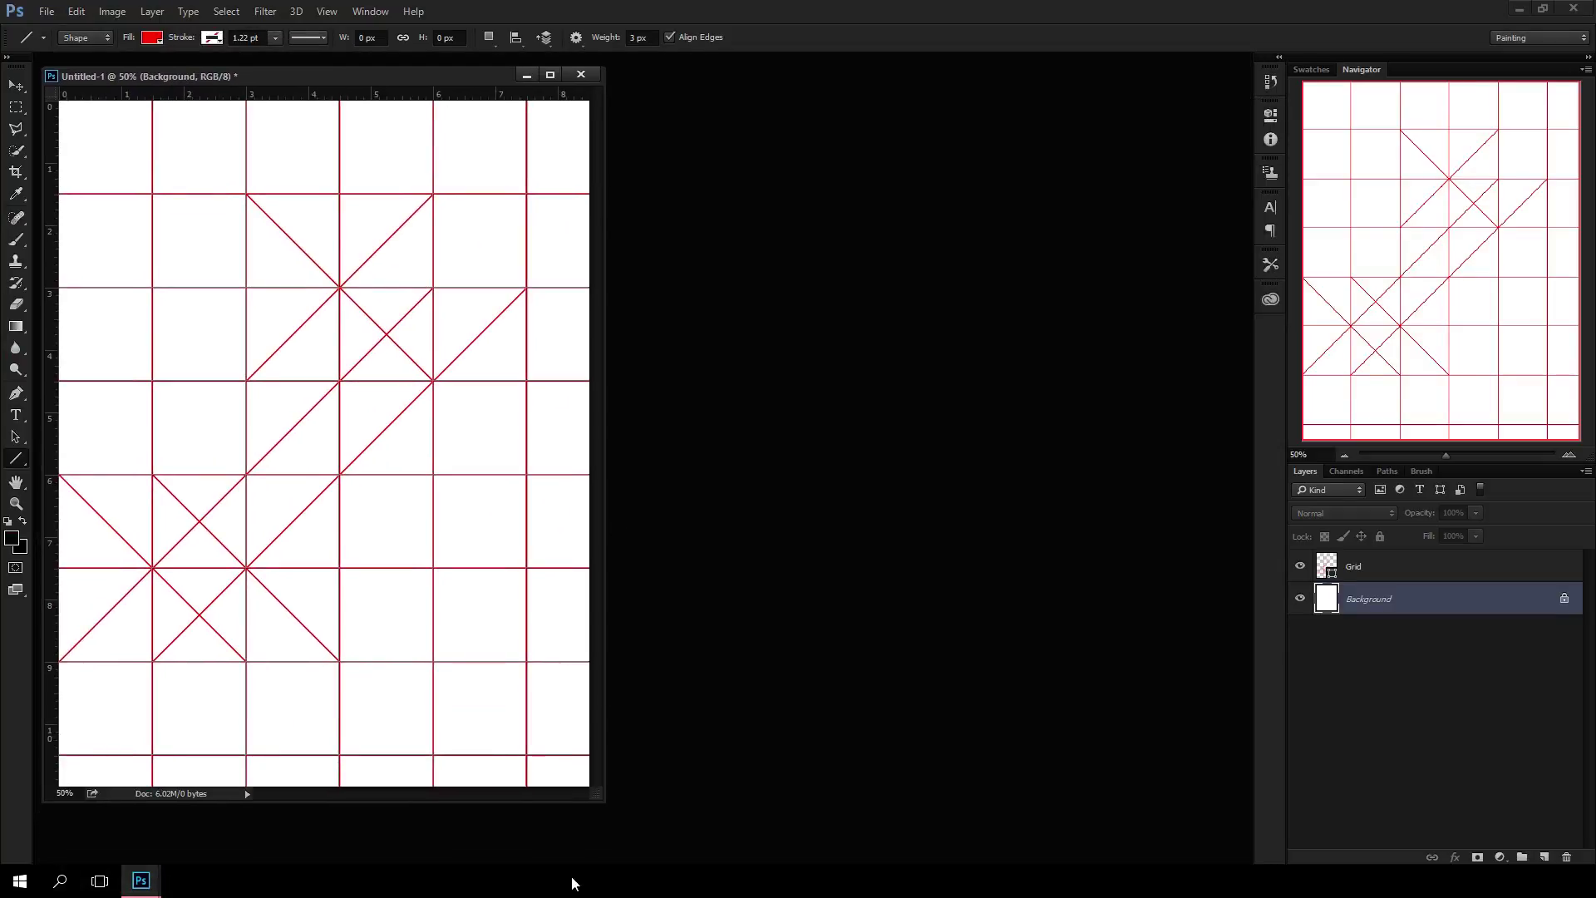
drag(600, 795, 632, 834)
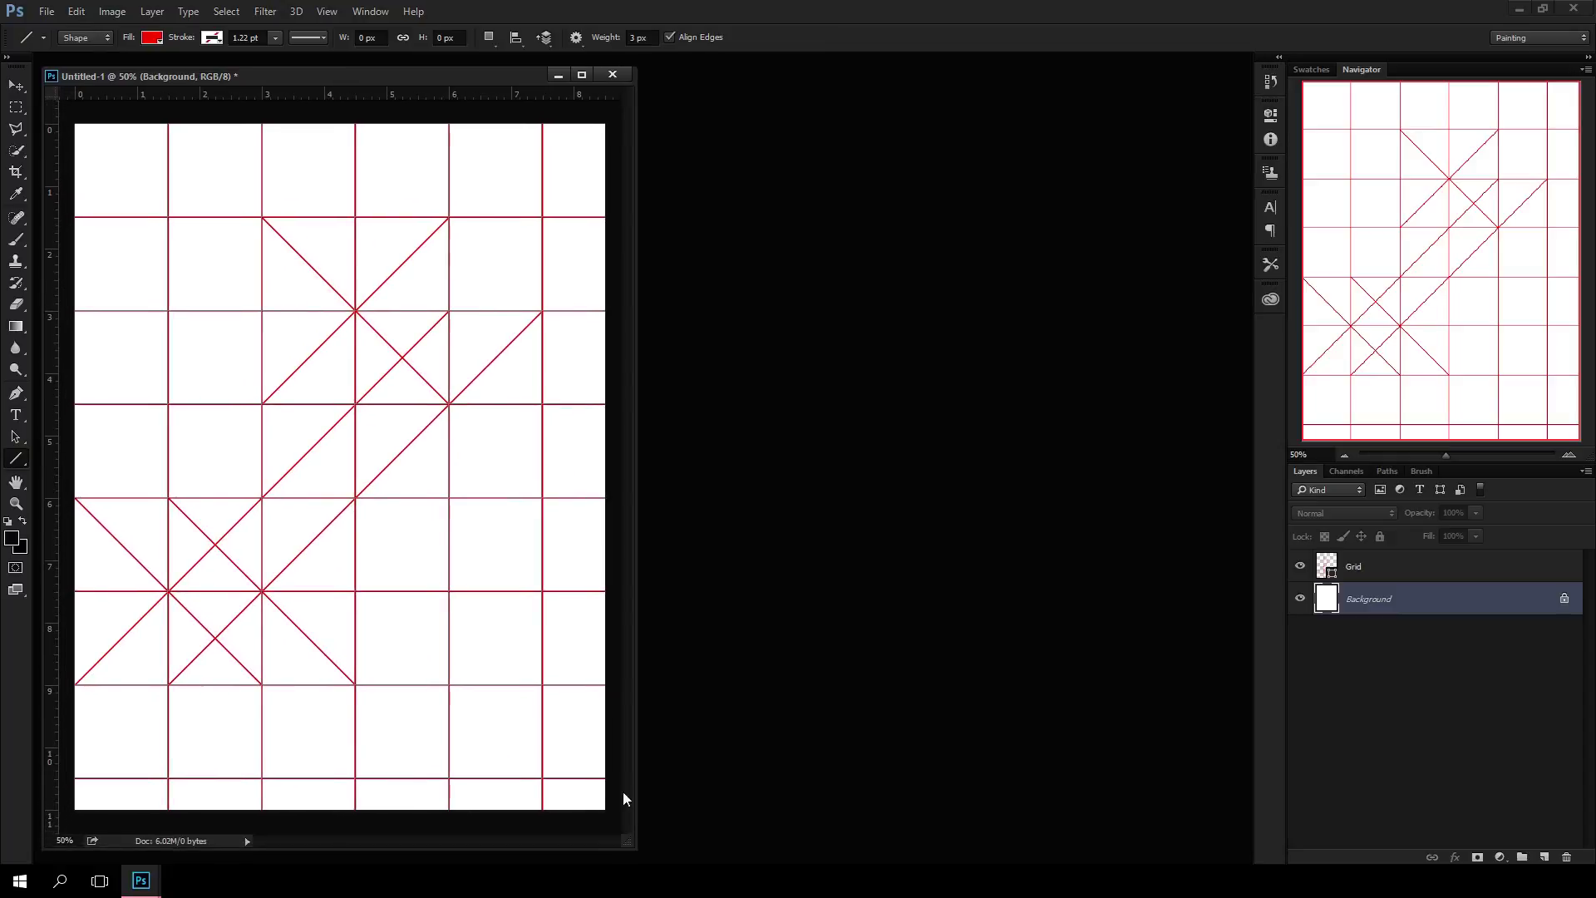
Open vincent price grid.jpg from the Desktop in its own window beside the blank grid, and make the blank grid document active again.
click(47, 11)
click(59, 40)
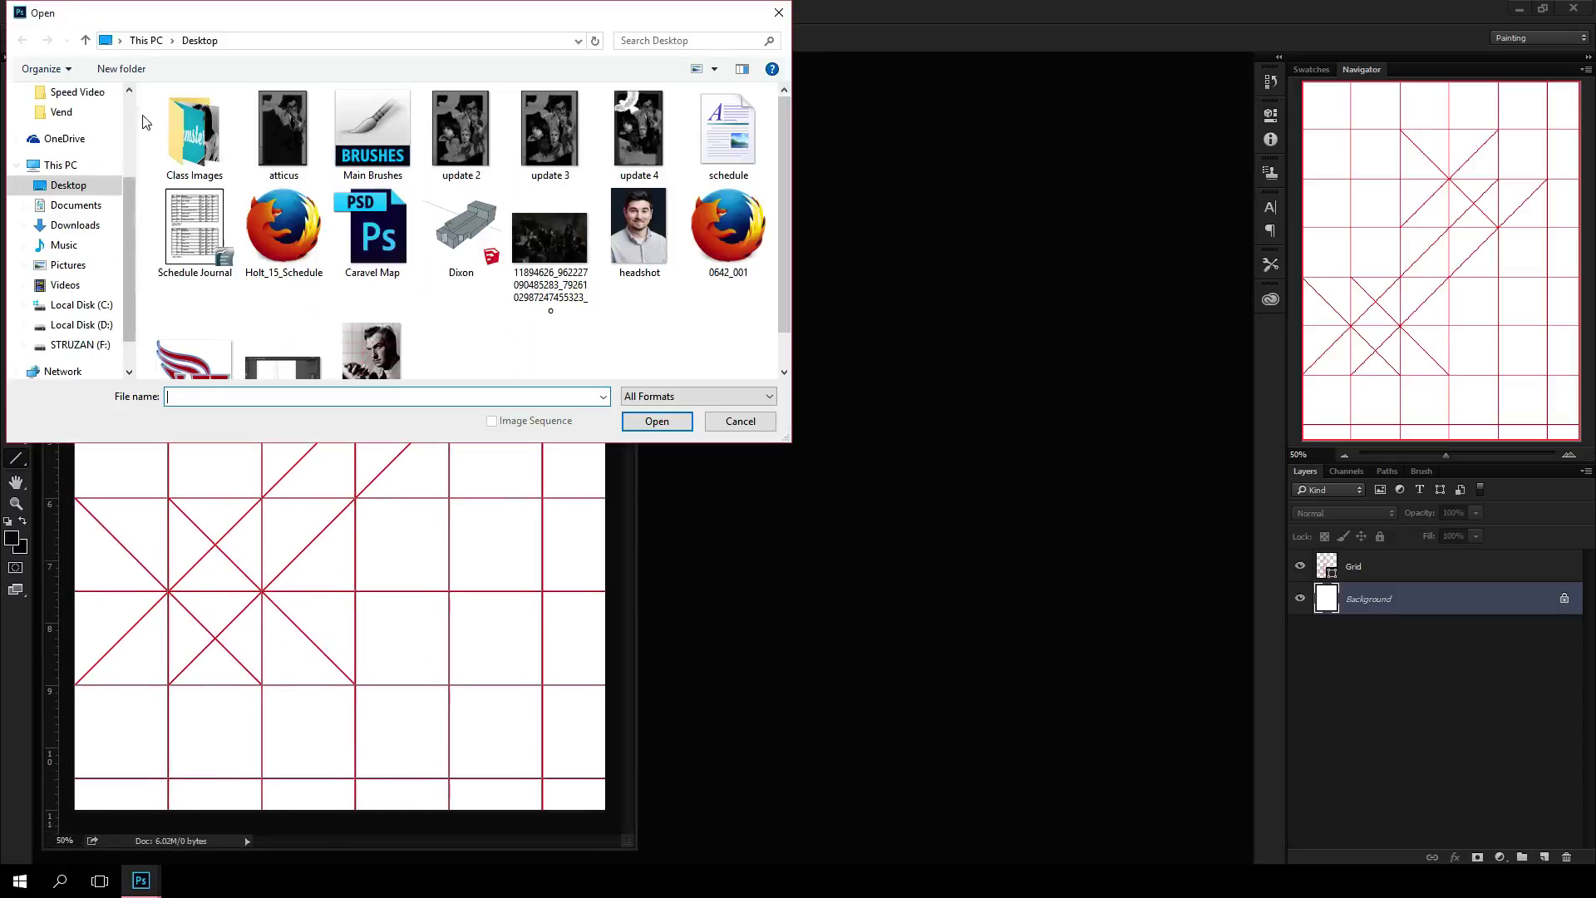
scroll(370, 349, down, 1)
click(371, 328)
click(657, 422)
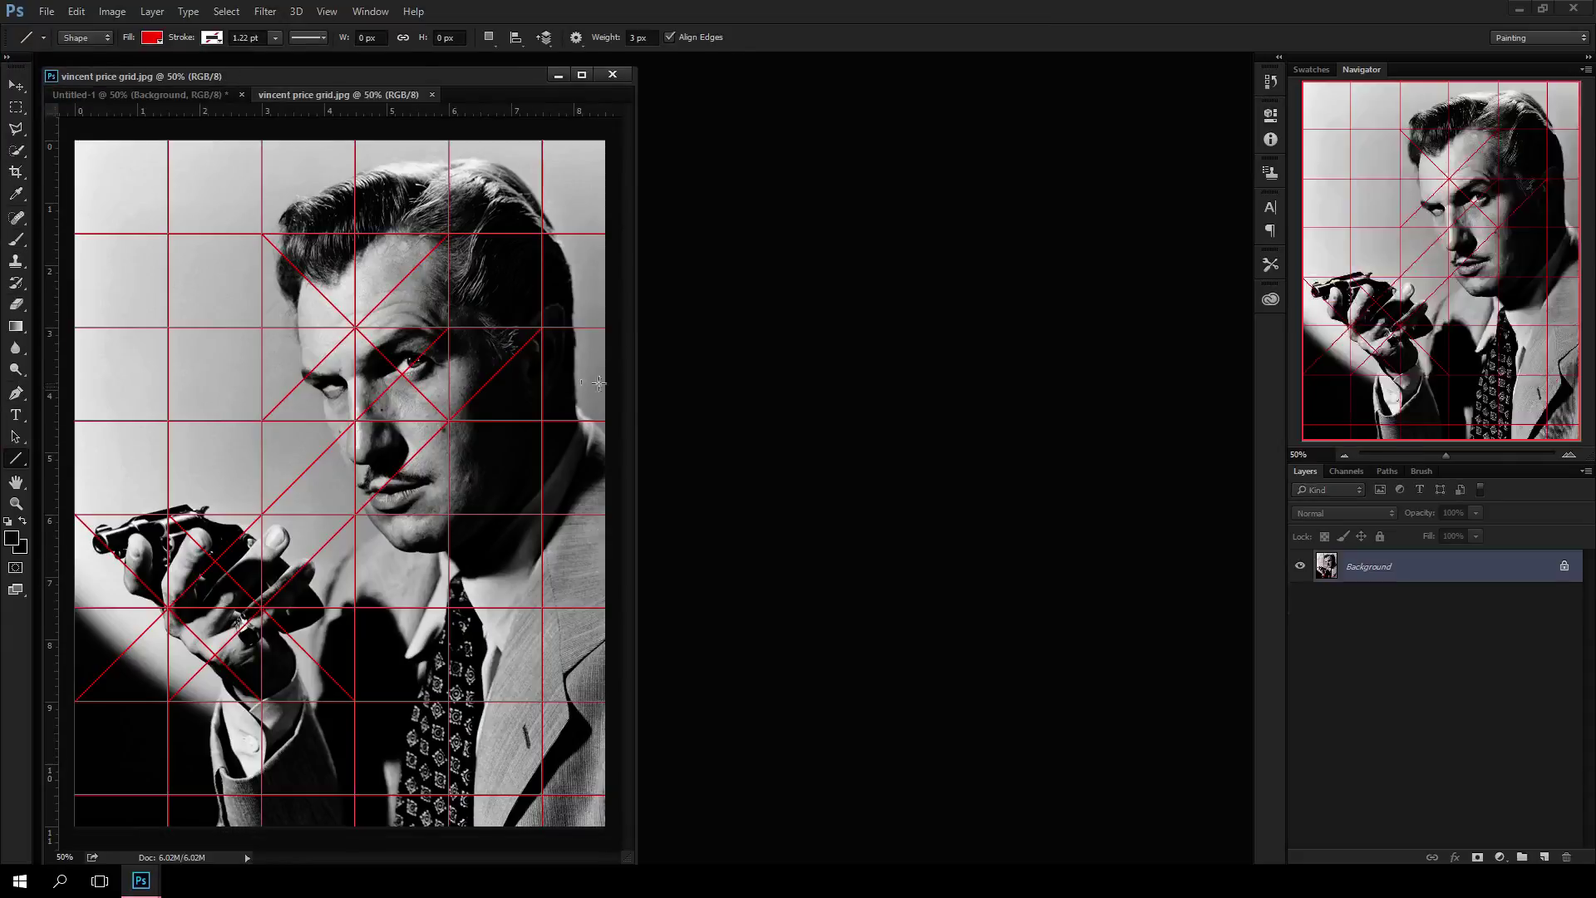
mouse_move(396, 88)
mouse_down()
mouse_move(866, 112)
mouse_move(755, 77)
mouse_up()
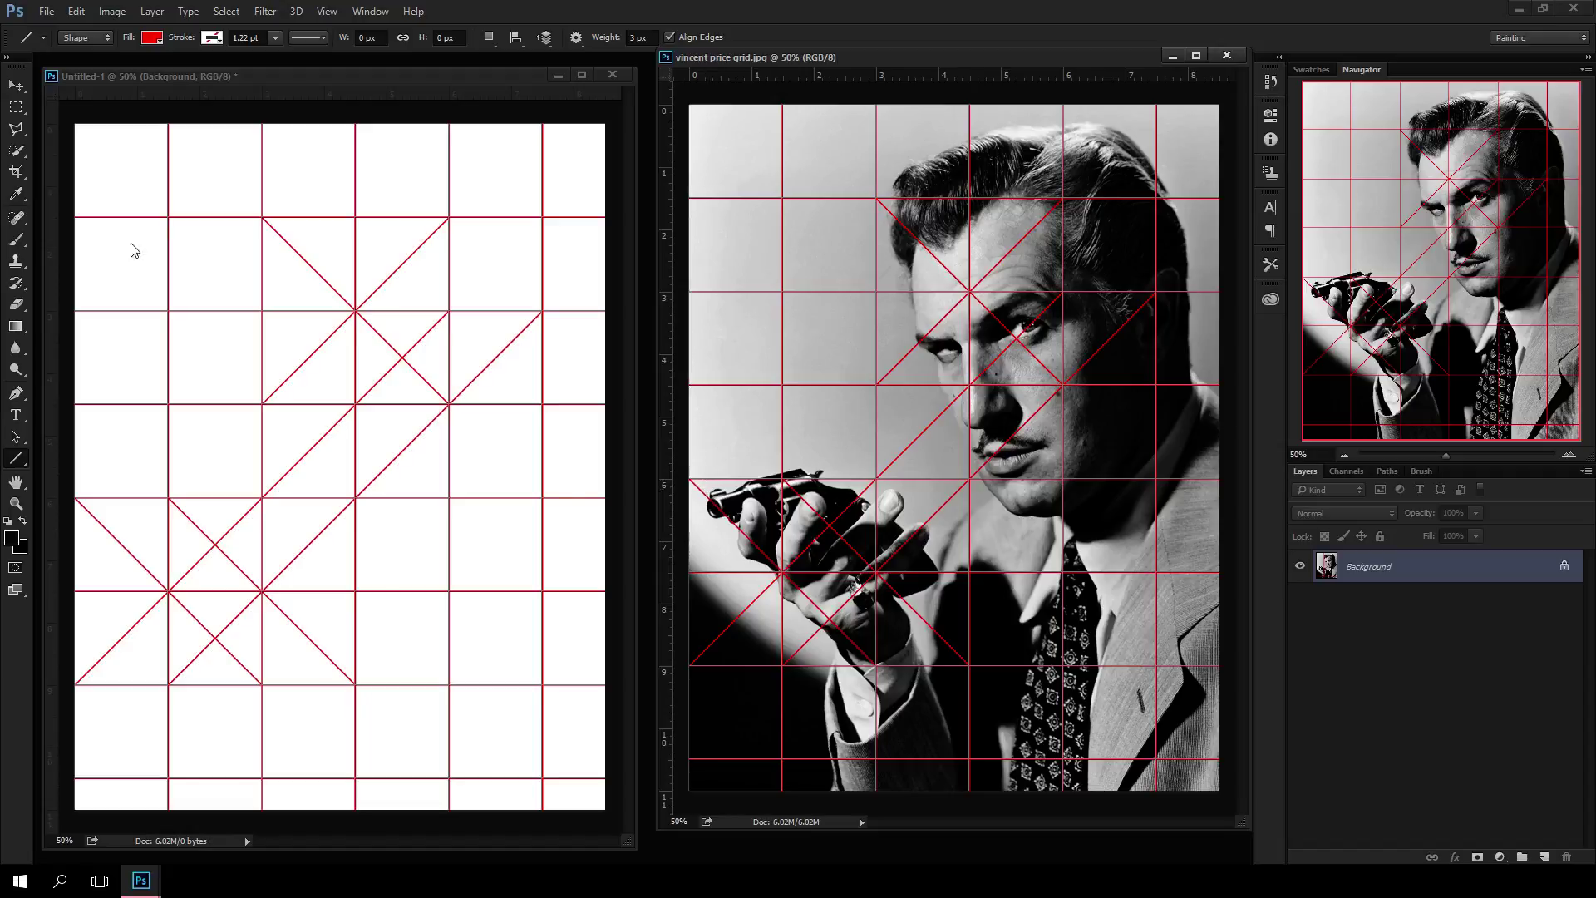
click(281, 74)
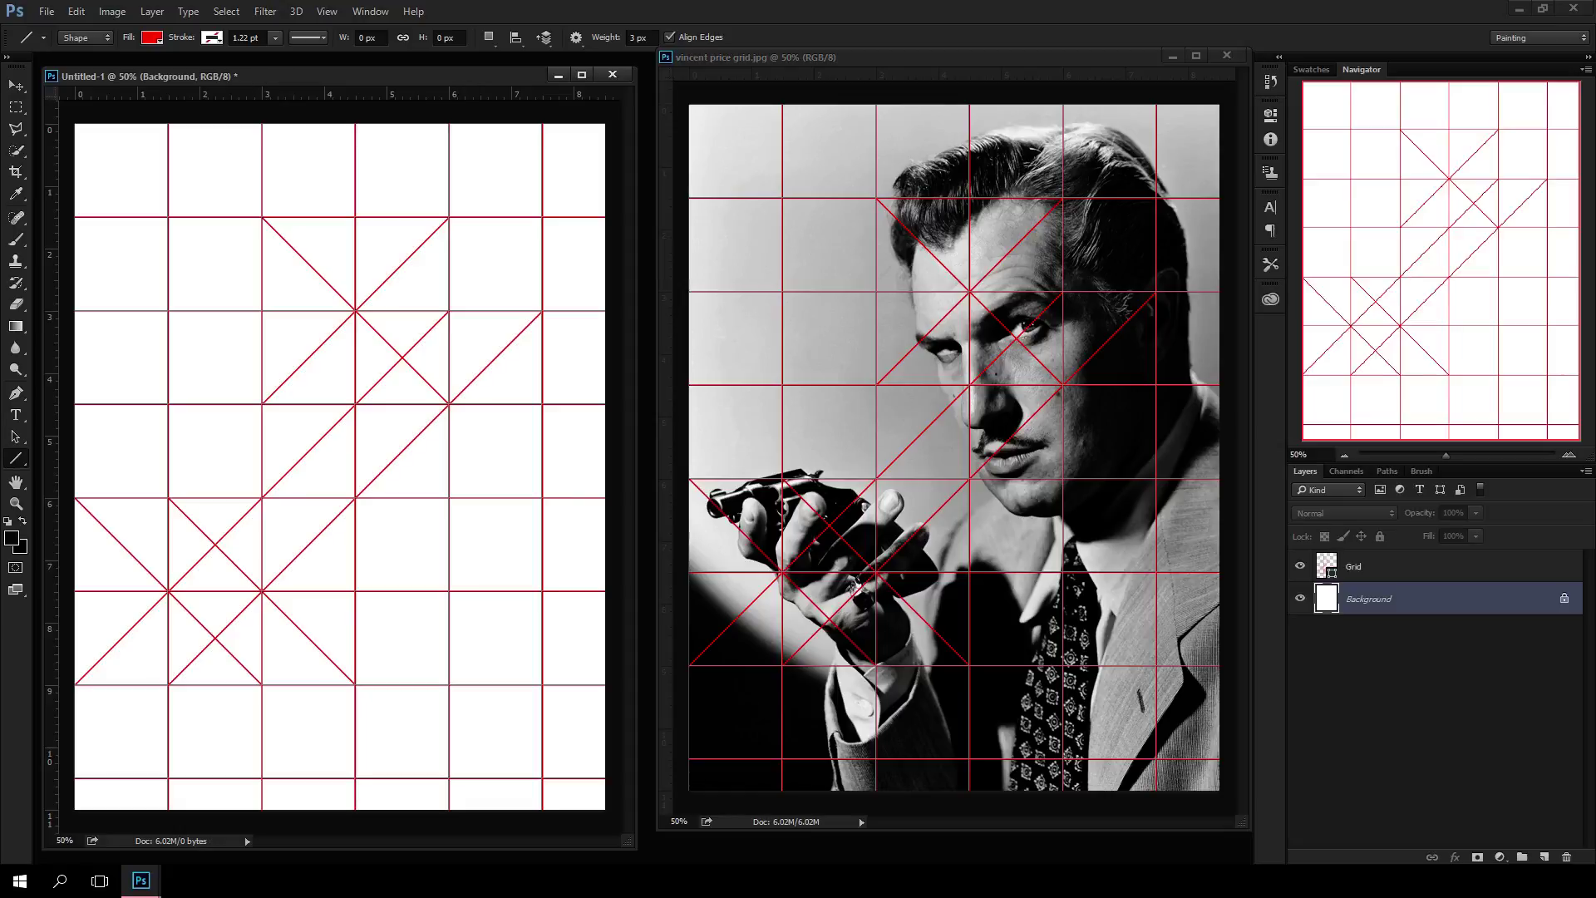